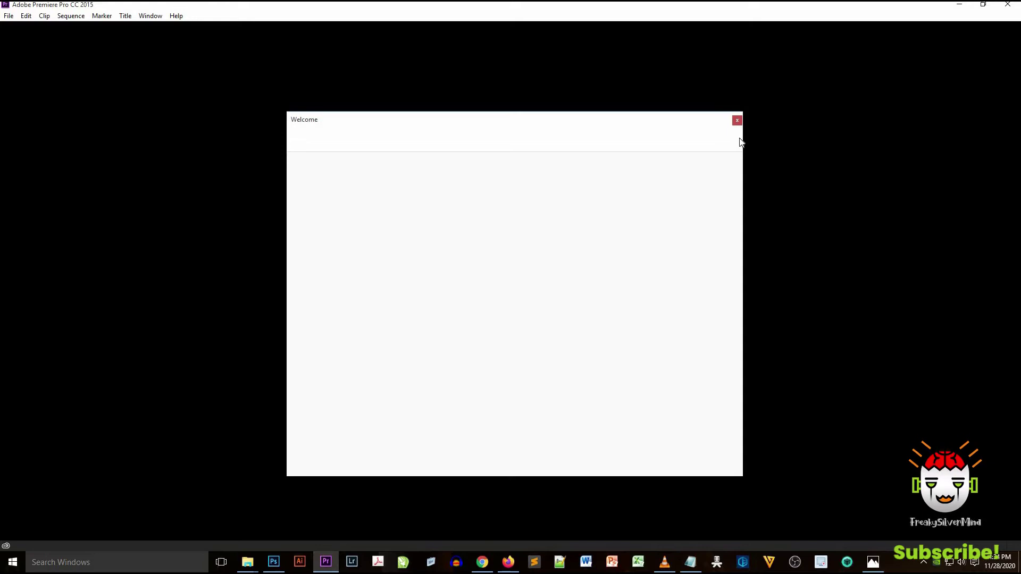
Start a new project and name it Bohol
{"action": "left_click", "coordinate": [8, 16]}
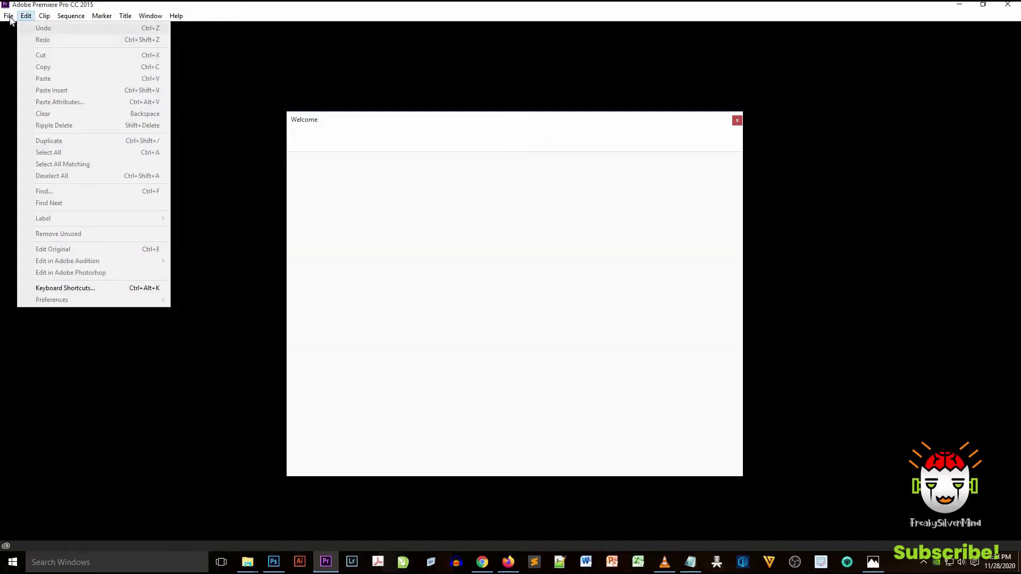
{"action": "mouse_move", "coordinate": [30, 28]}
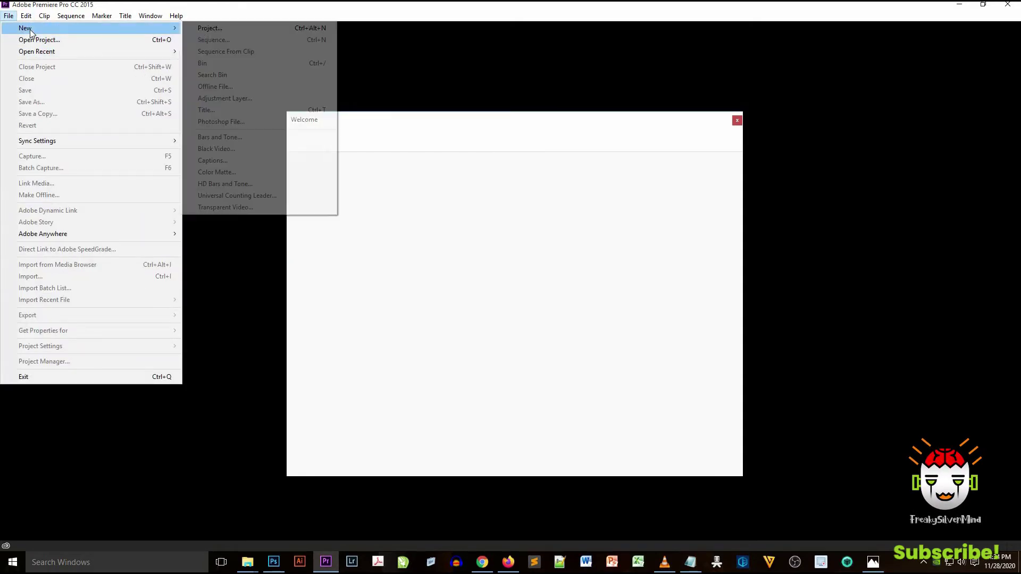
{"action": "left_click", "coordinate": [208, 28]}
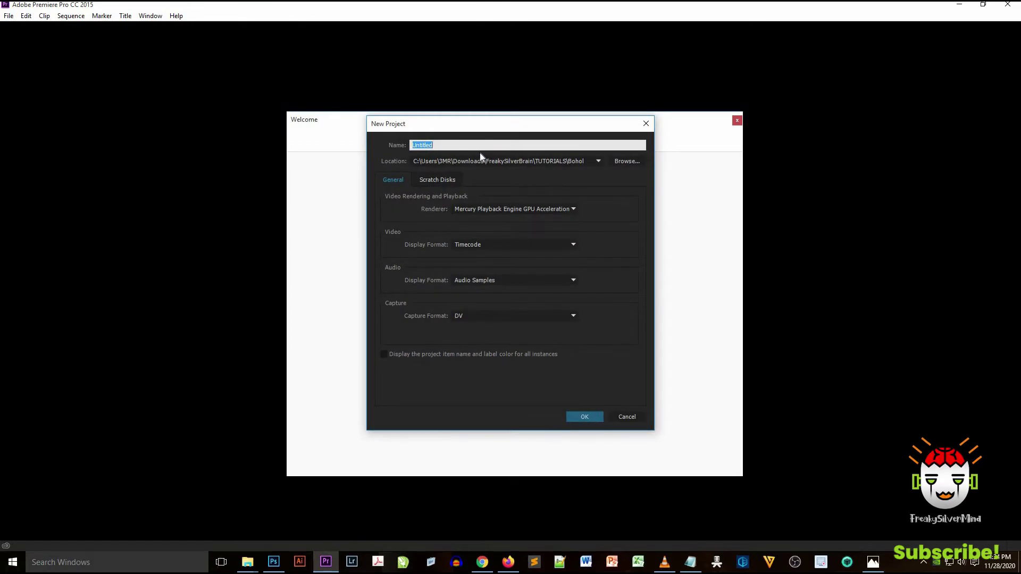
{"action": "type", "text": "Bohol"}
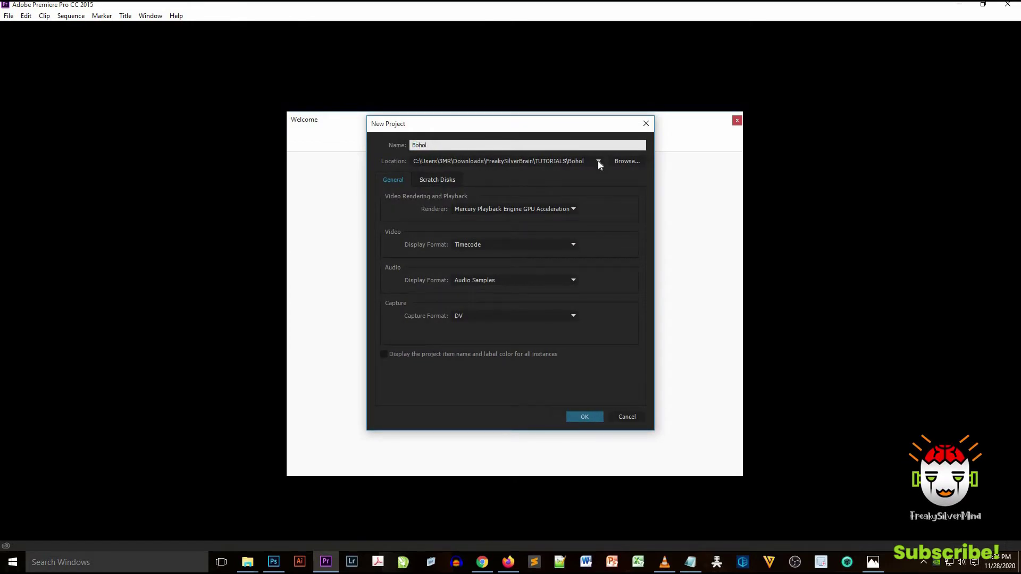
Choose the Bohol folder inside TUTORIALS as the project location and create the project with the General settings as they are
{"action": "left_click", "coordinate": [626, 161]}
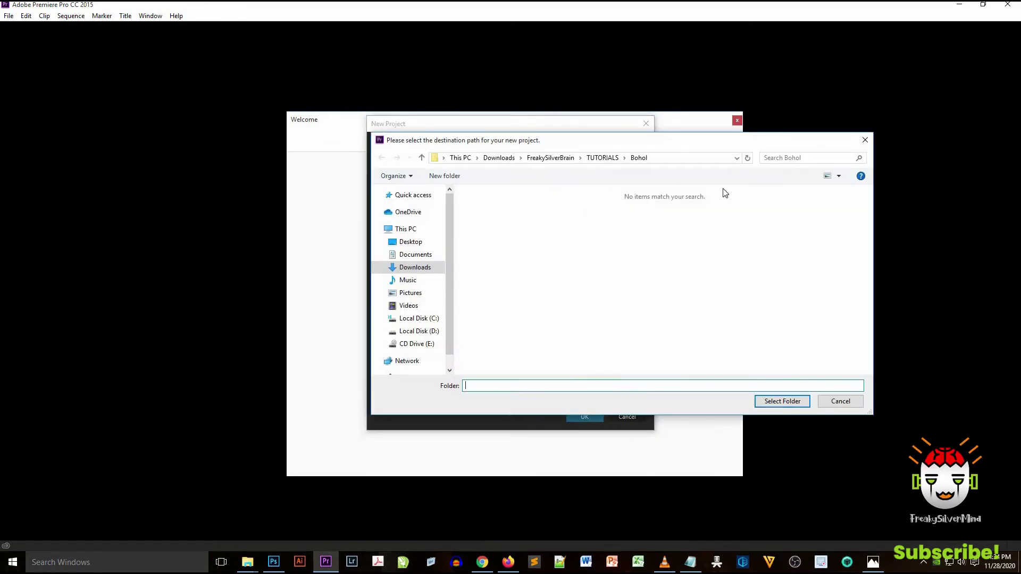
{"action": "left_click", "coordinate": [840, 399]}
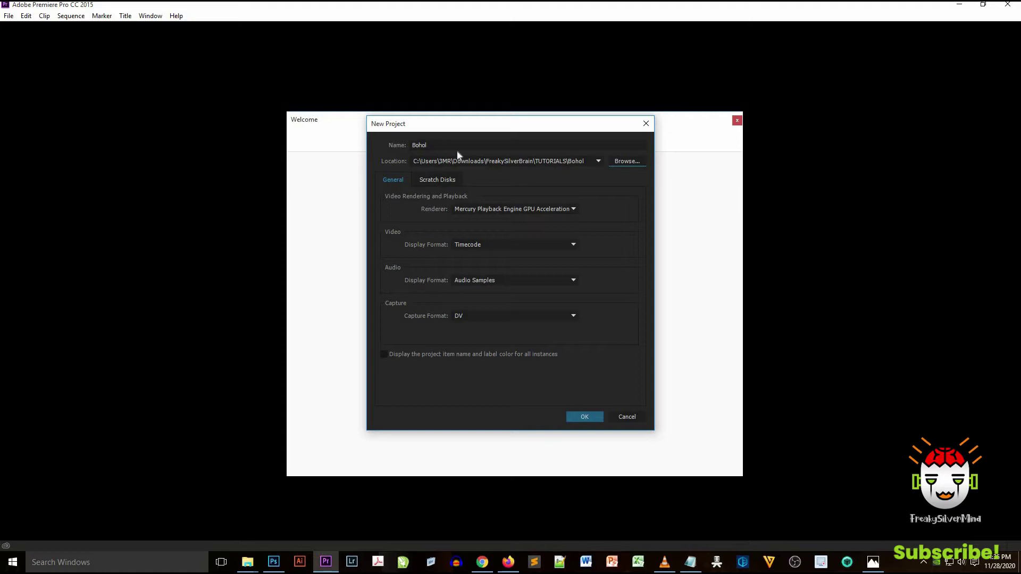
{"action": "left_click", "coordinate": [631, 164]}
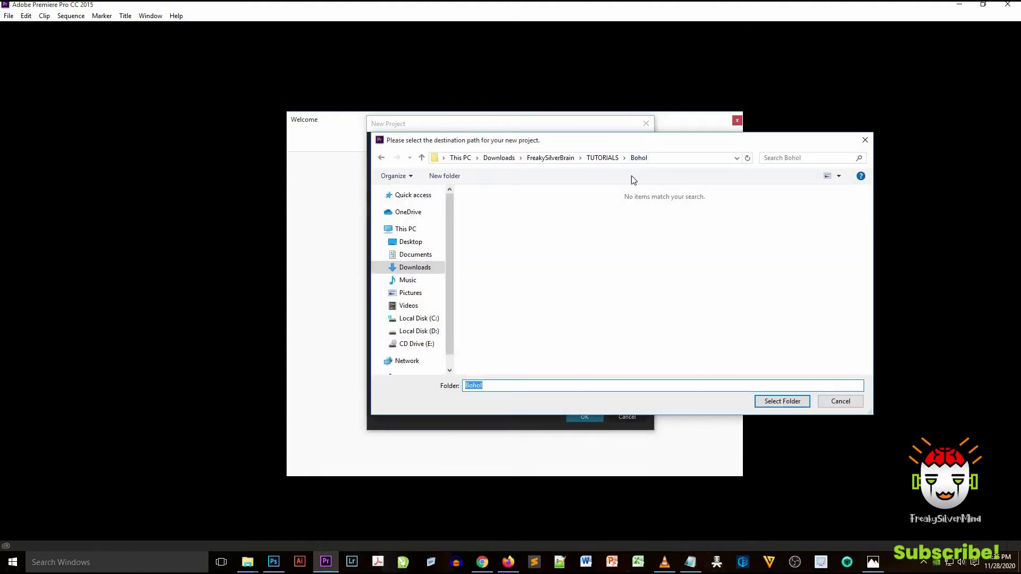
{"action": "left_click", "coordinate": [597, 158]}
{"action": "double_click", "coordinate": [491, 218]}
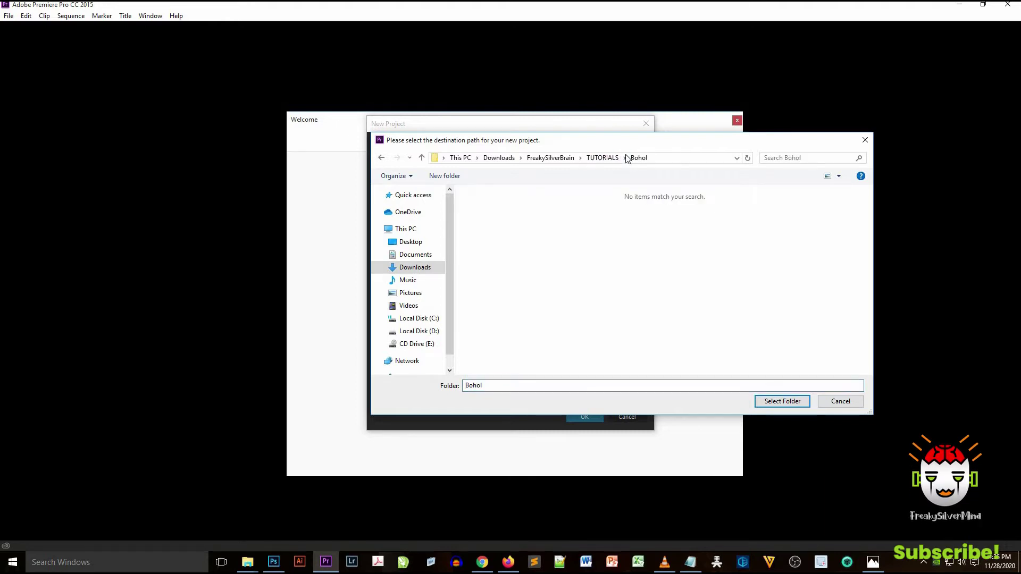
{"action": "left_click", "coordinate": [782, 402]}
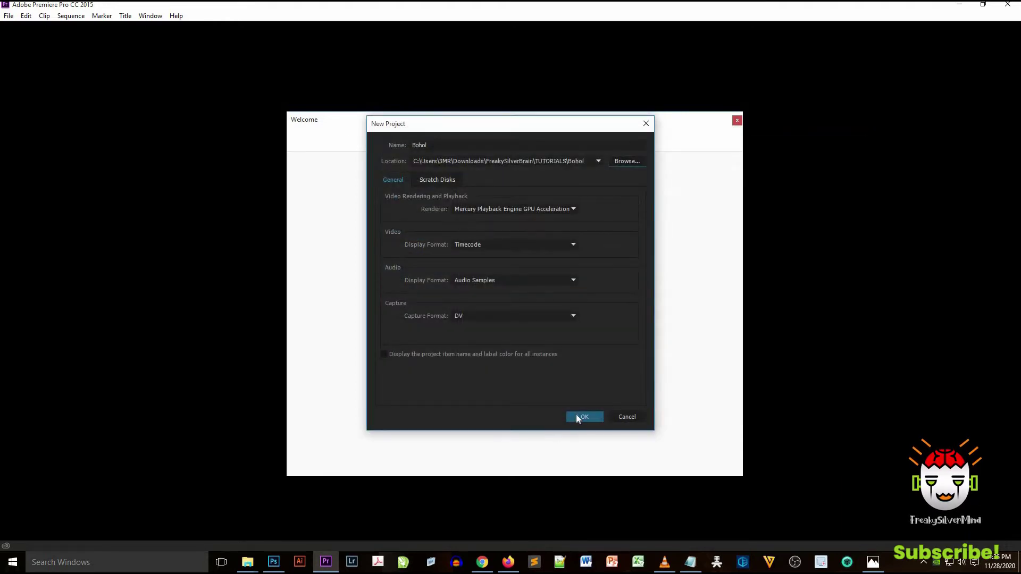
{"action": "left_click", "coordinate": [577, 416]}
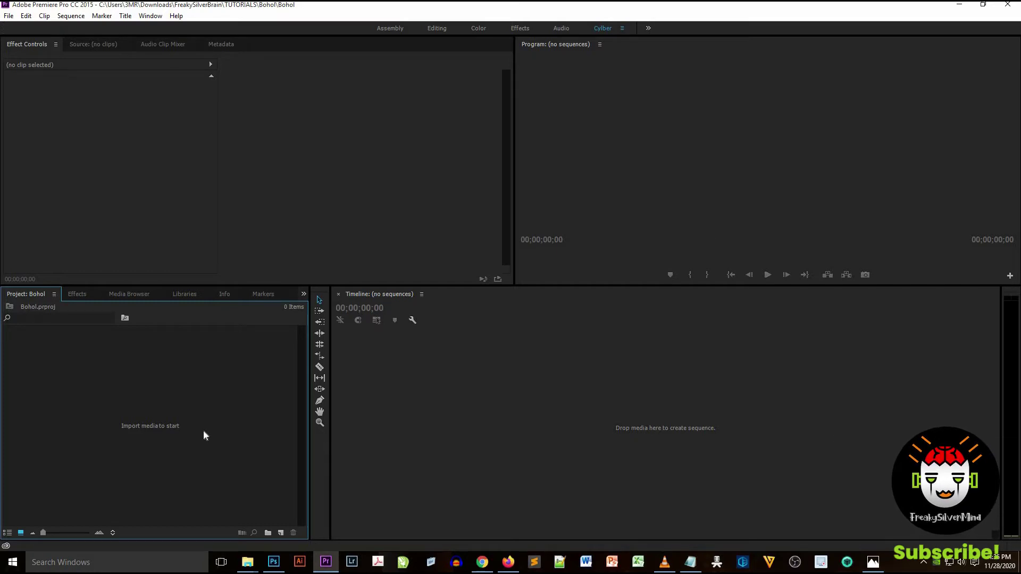
Start a new sequence and choose the custom Youtube preset for it
{"action": "left_click", "coordinate": [280, 533]}
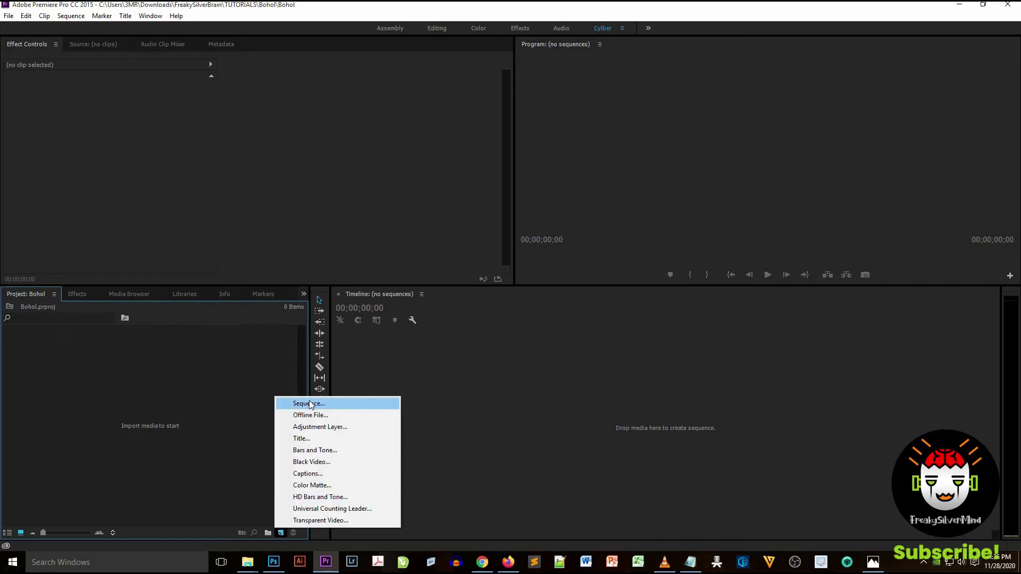
{"action": "key", "text": "Return"}
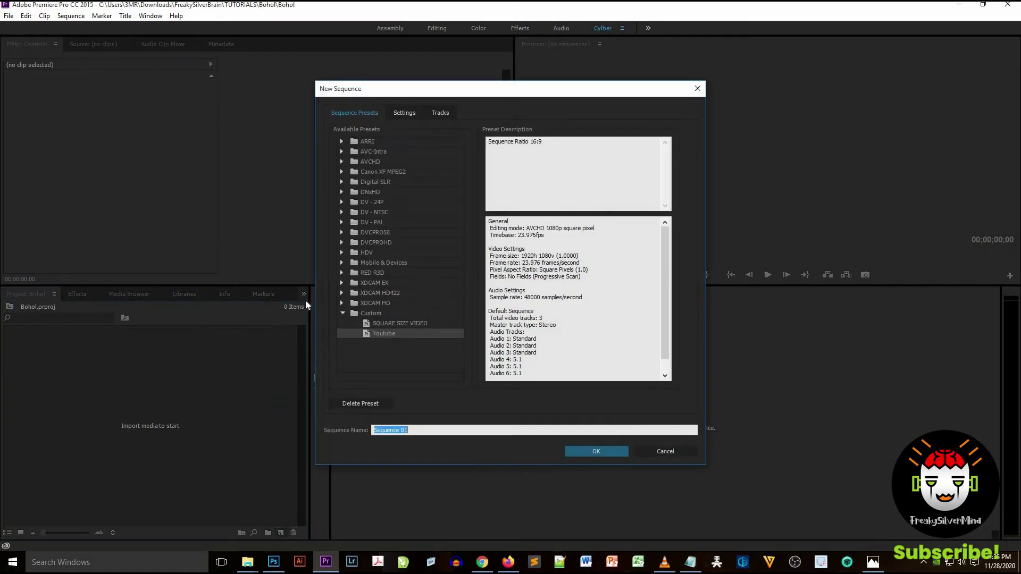
{"action": "left_click", "coordinate": [406, 113]}
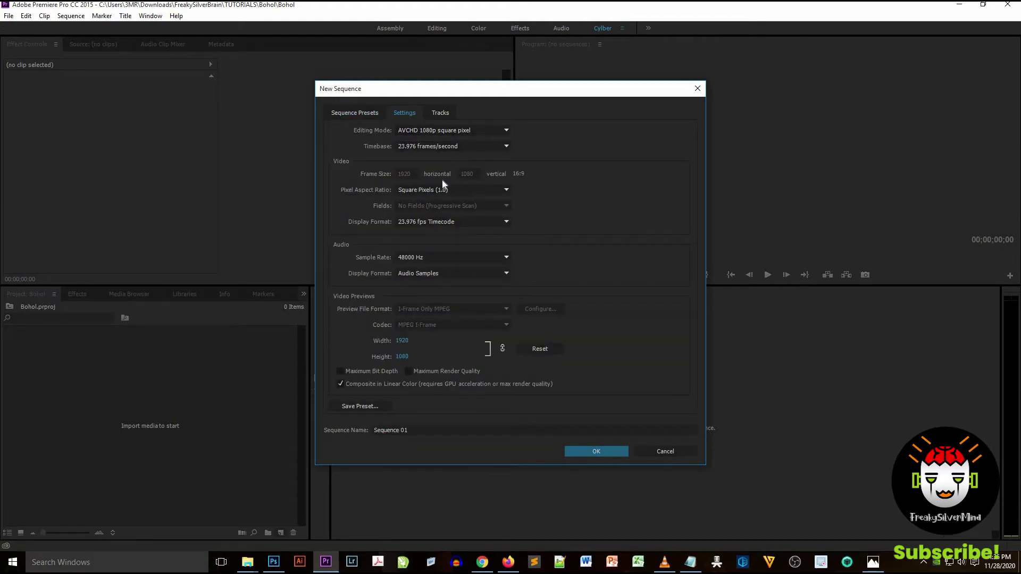
{"action": "left_click", "coordinate": [356, 113]}
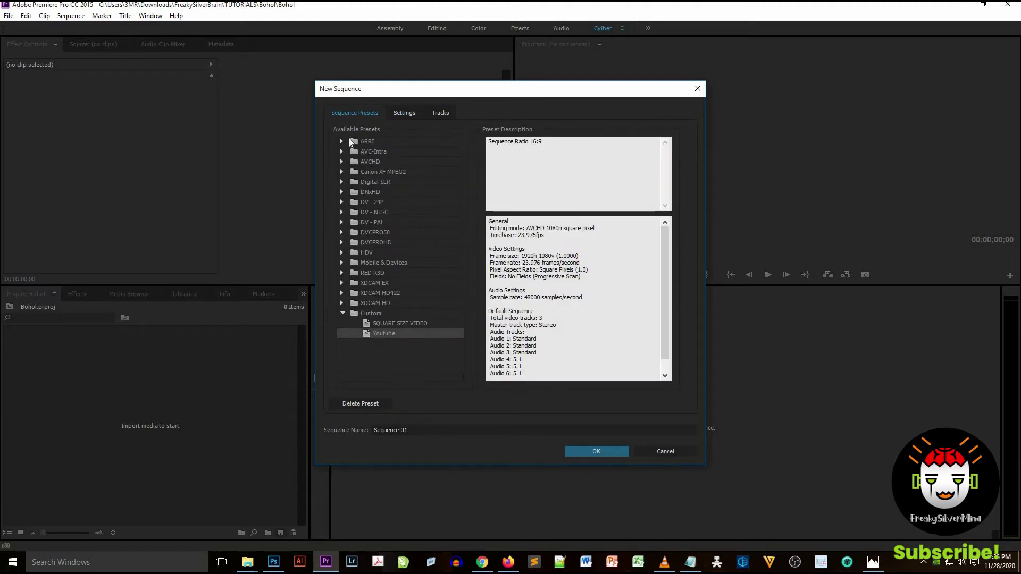
{"action": "left_click", "coordinate": [375, 232]}
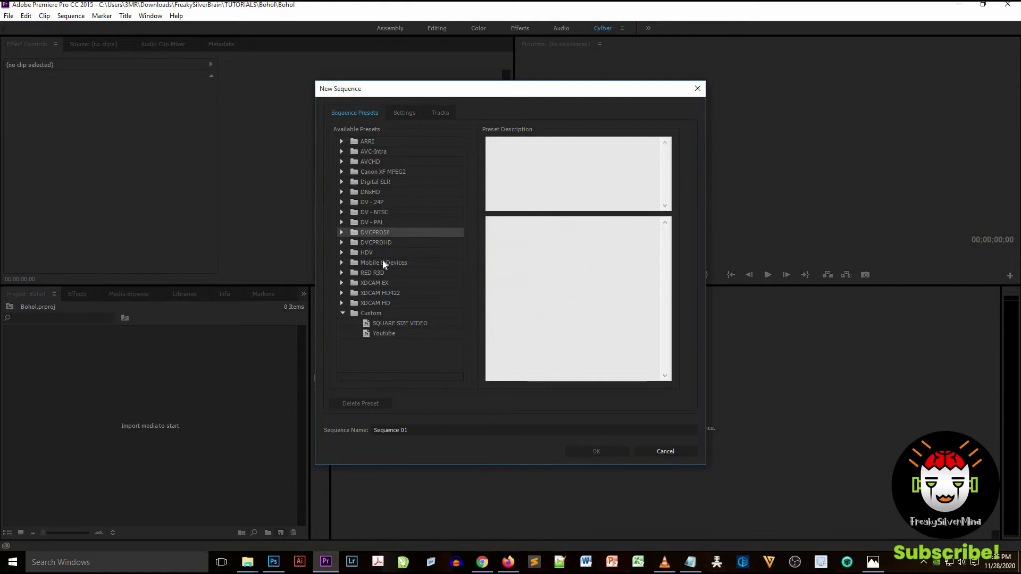
{"action": "left_click", "coordinate": [397, 333]}
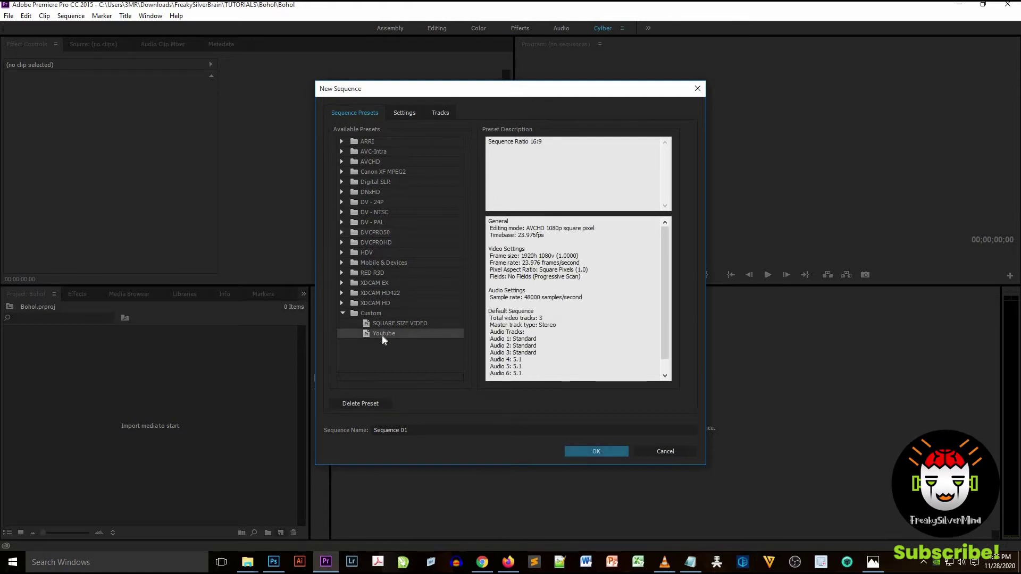
Name the sequence Bohol and create it
{"action": "left_click", "coordinate": [409, 429]}
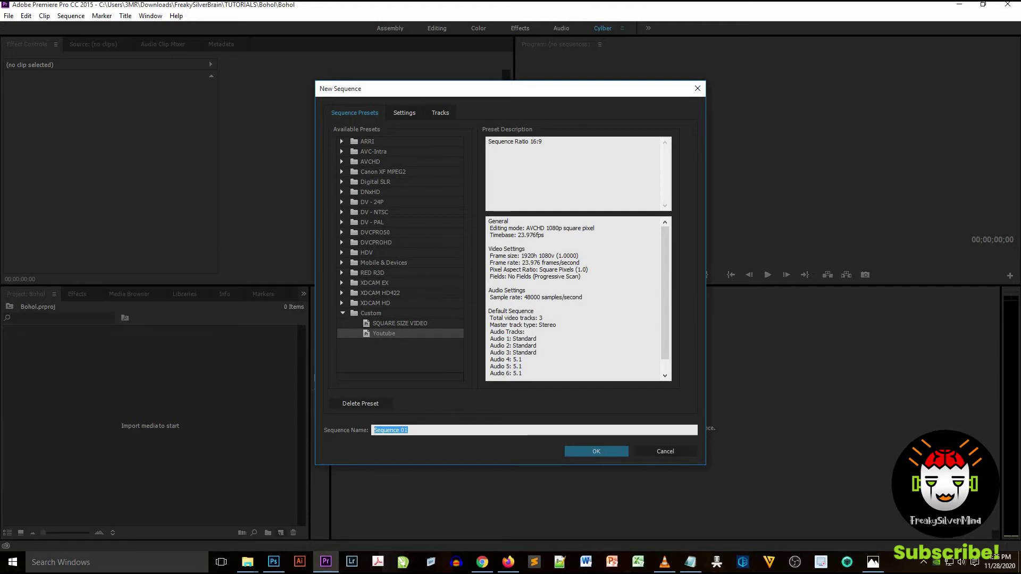
{"action": "type", "text": "Bohol"}
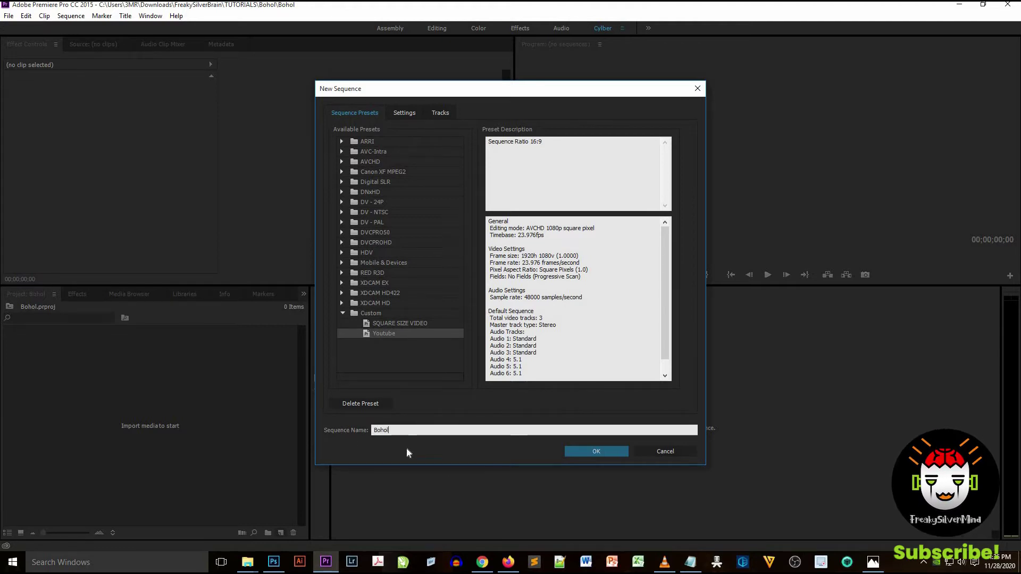
{"action": "left_click", "coordinate": [616, 451]}
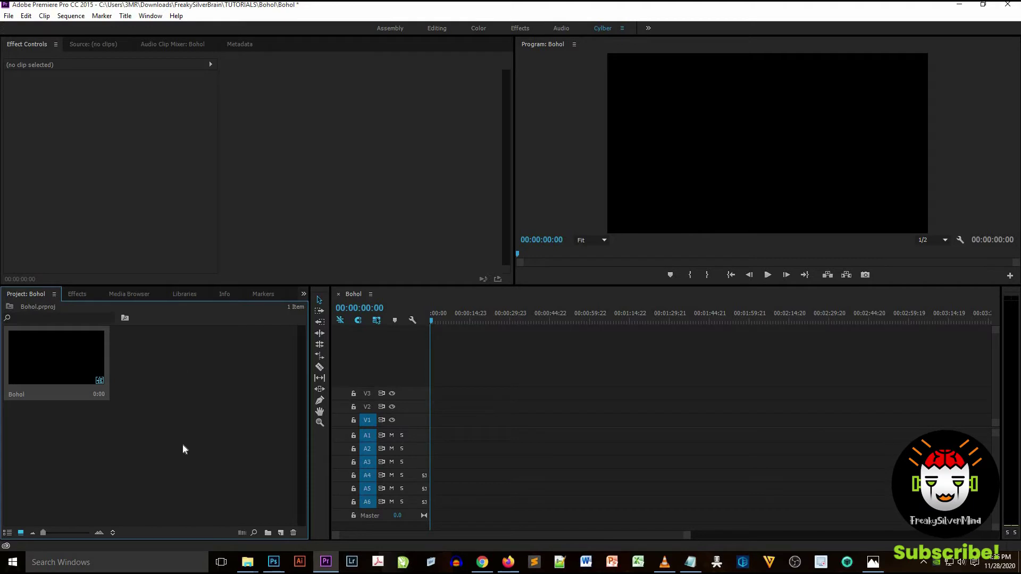
{"action": "right_click", "coordinate": [173, 403]}
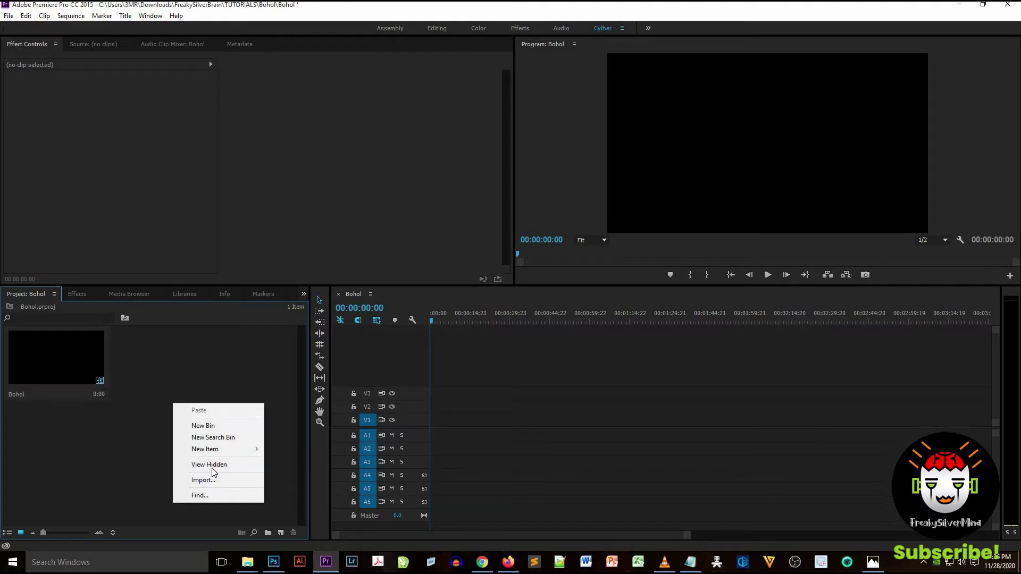
{"action": "left_click", "coordinate": [216, 483]}
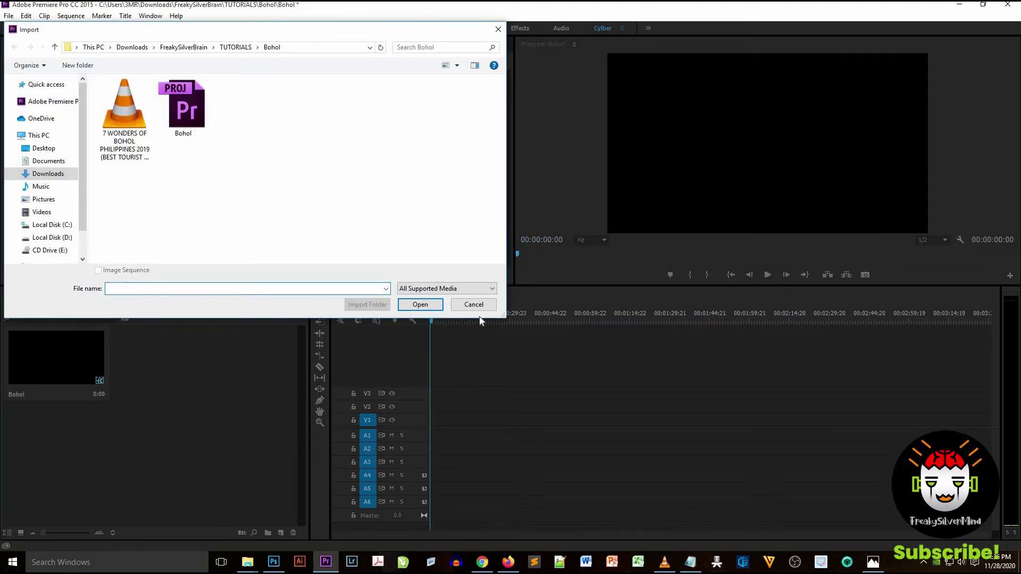
{"action": "left_click", "coordinate": [479, 301]}
{"action": "left_click", "coordinate": [8, 17]}
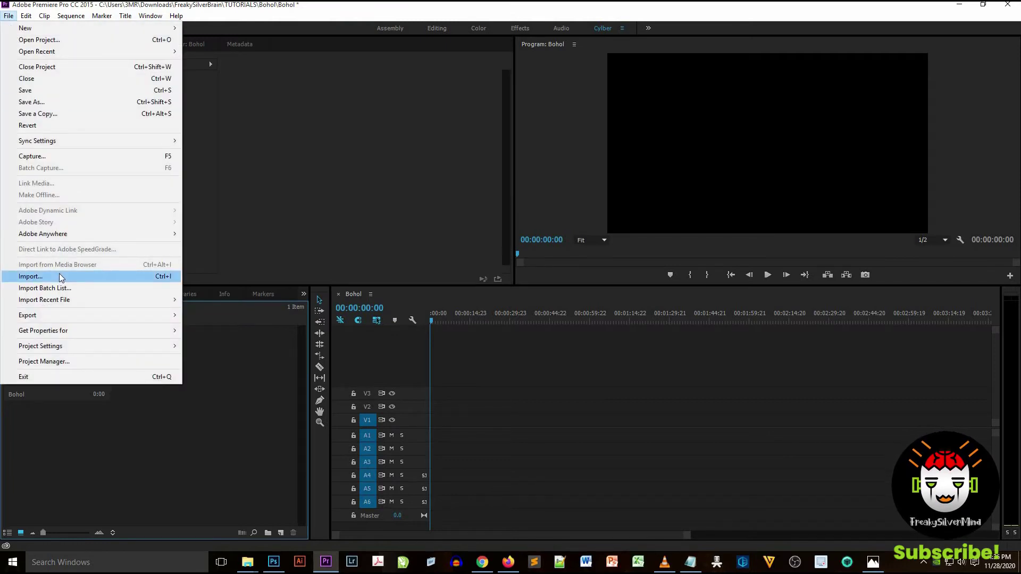
{"action": "left_click", "coordinate": [174, 388]}
Import the 7 WONDERS OF BOHOL PHILIPPINES 2019 video from the Bohol folder into the project
{"action": "right_click", "coordinate": [173, 387]}
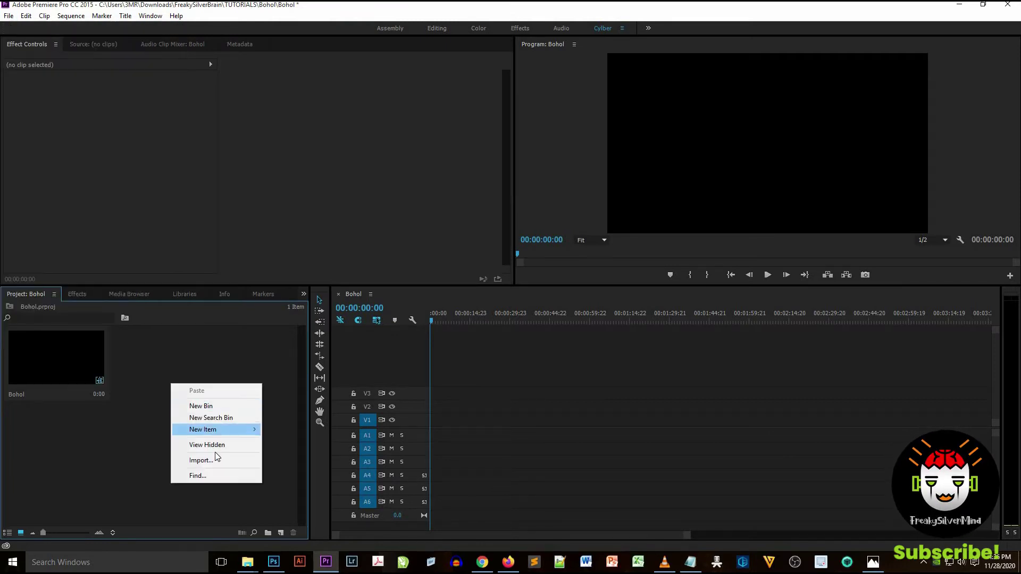
{"action": "left_click", "coordinate": [216, 461]}
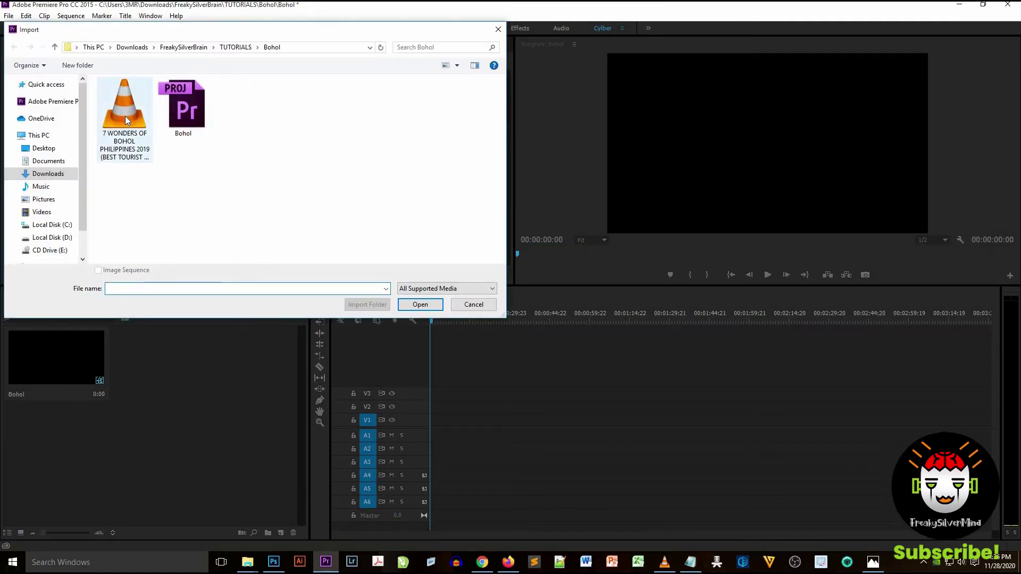
{"action": "left_click", "coordinate": [126, 114]}
{"action": "double_click", "coordinate": [126, 113]}
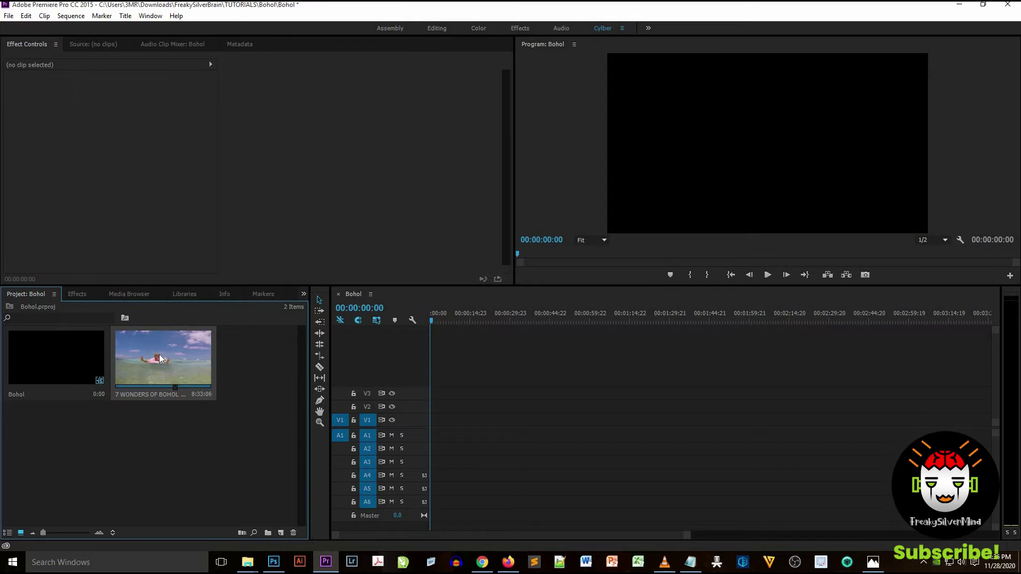
Place the imported Bohol video at the start of tracks V1 and A1, keeping the existing sequence settings, and scrub through its beginning
{"action": "left_click_drag", "start_coordinate": [173, 366], "coordinate": [431, 435]}
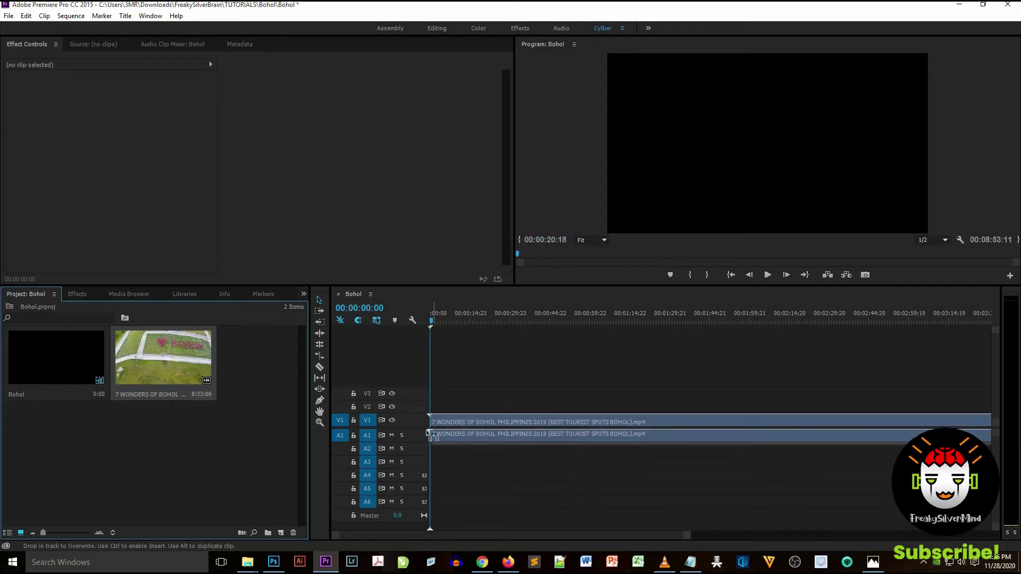
{"action": "left_click_drag", "start_coordinate": [467, 378], "coordinate": [466, 372]}
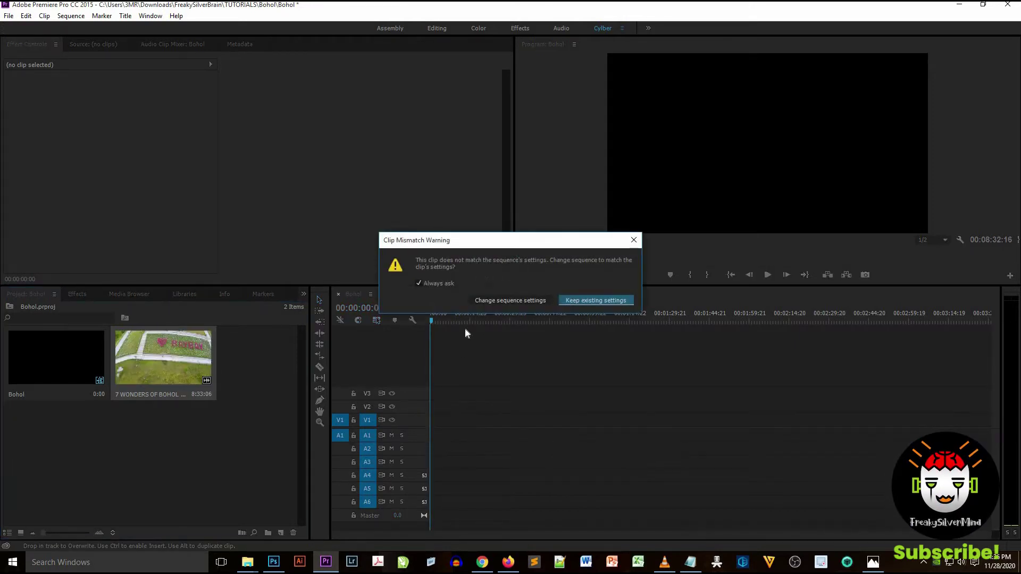
{"action": "left_click", "coordinate": [585, 301]}
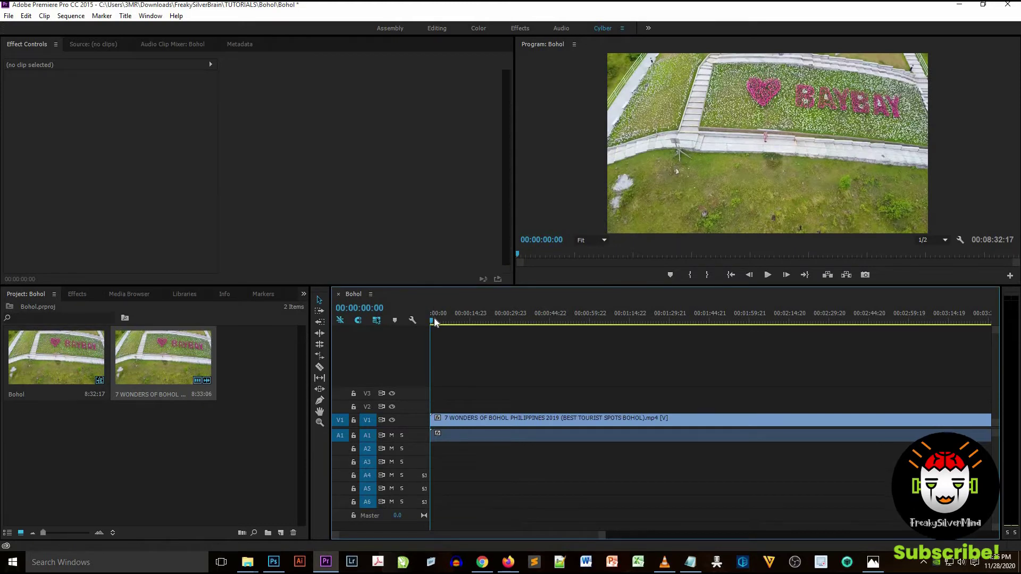
{"action": "left_click_drag", "start_coordinate": [434, 318], "coordinate": [485, 324]}
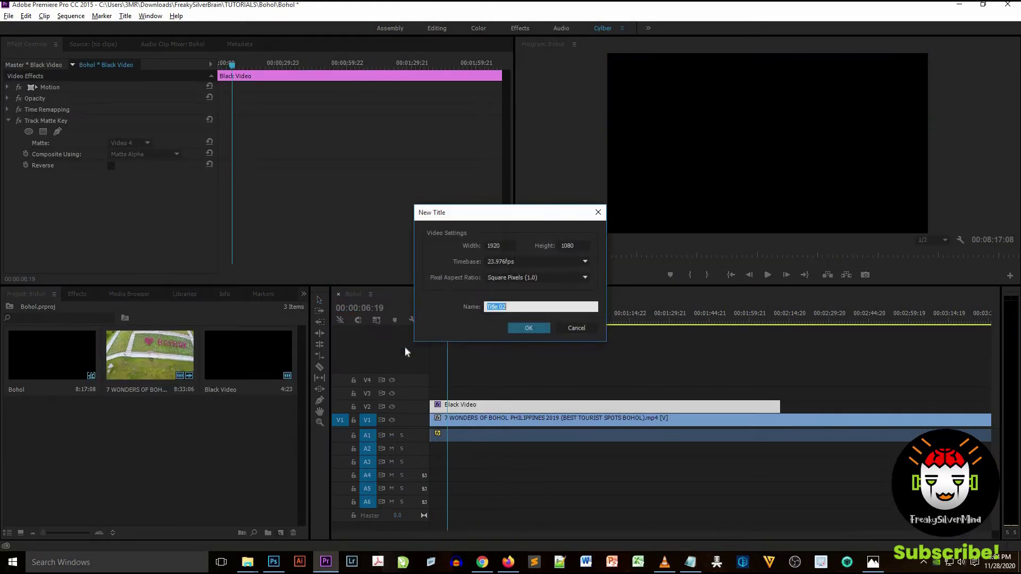
Create a 1920 by 1080 title at 23.976 fps and start a line of text in the upper-left part of its canvas
{"action": "left_click", "coordinate": [529, 329]}
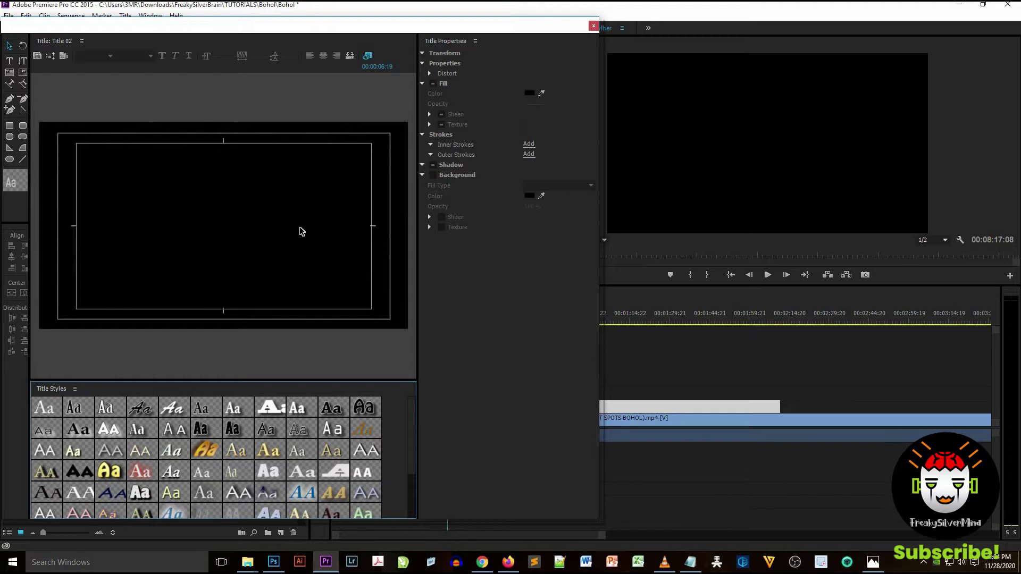
{"action": "left_click", "coordinate": [9, 62]}
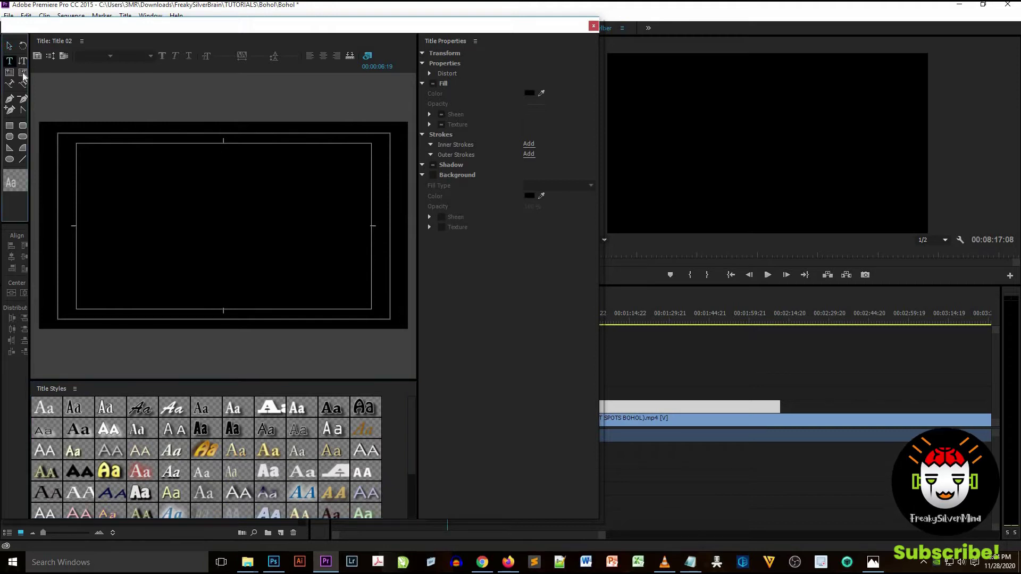
{"action": "left_click", "coordinate": [133, 188]}
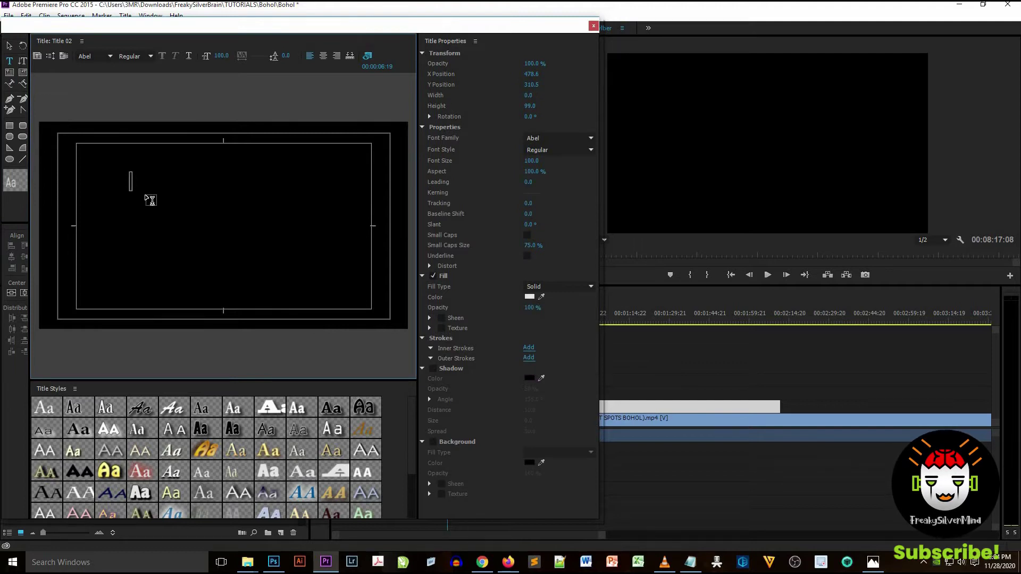
Set the title text's font family to Poppins
{"action": "left_click", "coordinate": [93, 56]}
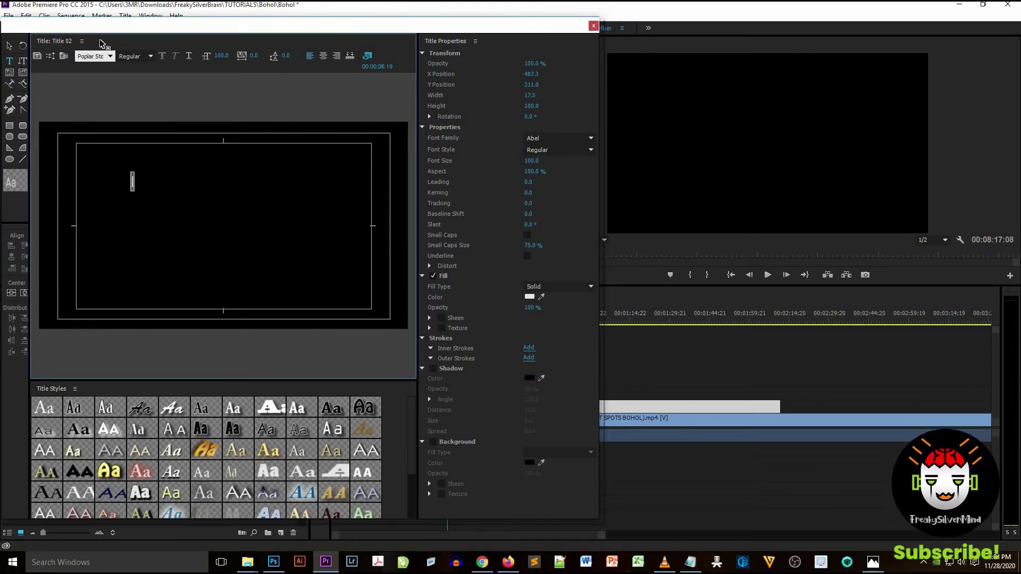
{"action": "type", "text": "Poplar Std"}
{"action": "key", "text": "Return"}
{"action": "left_click", "coordinate": [110, 57]}
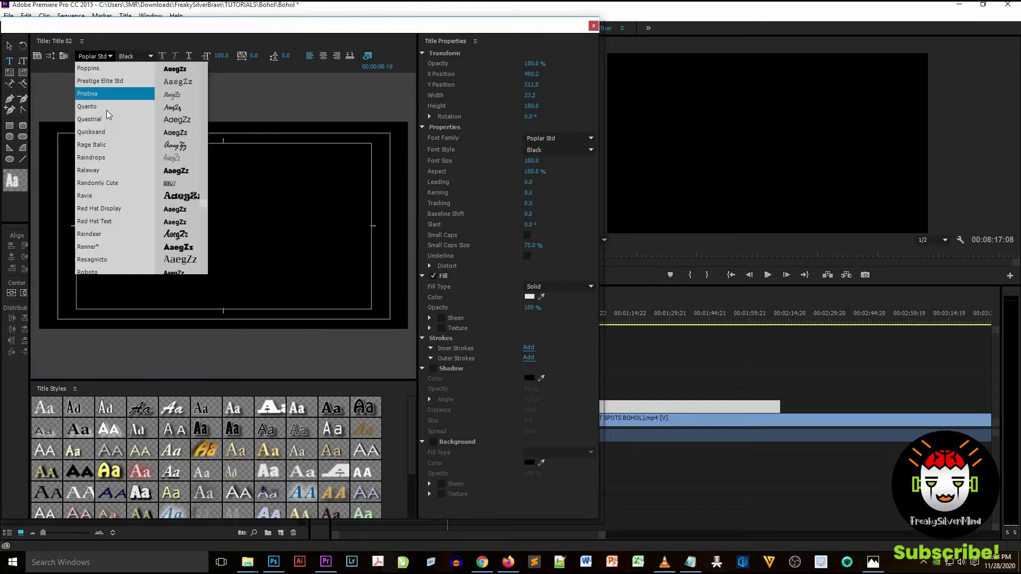
{"action": "left_click", "coordinate": [104, 73]}
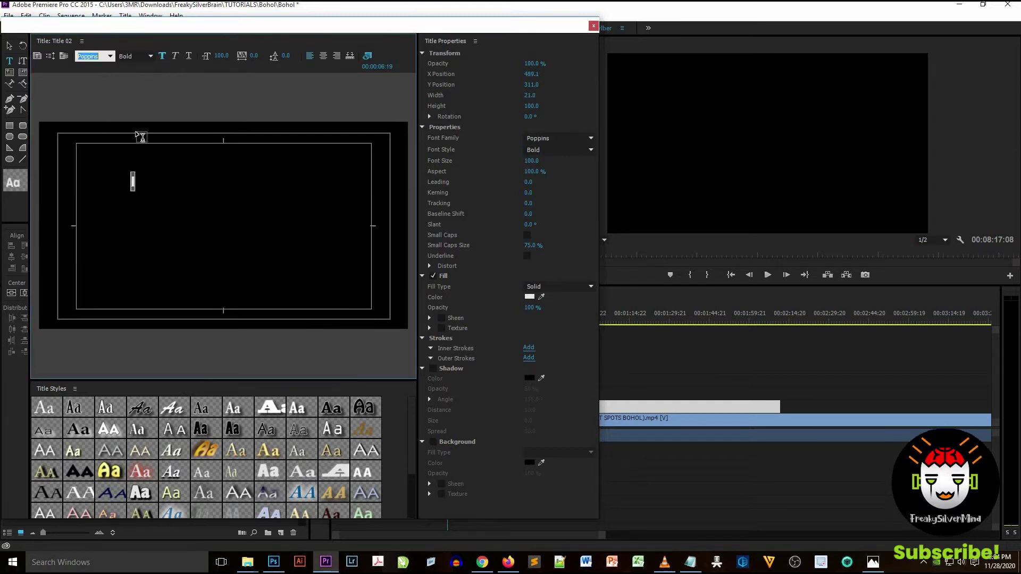
Set the title text's font size to 700
{"action": "left_click", "coordinate": [223, 54]}
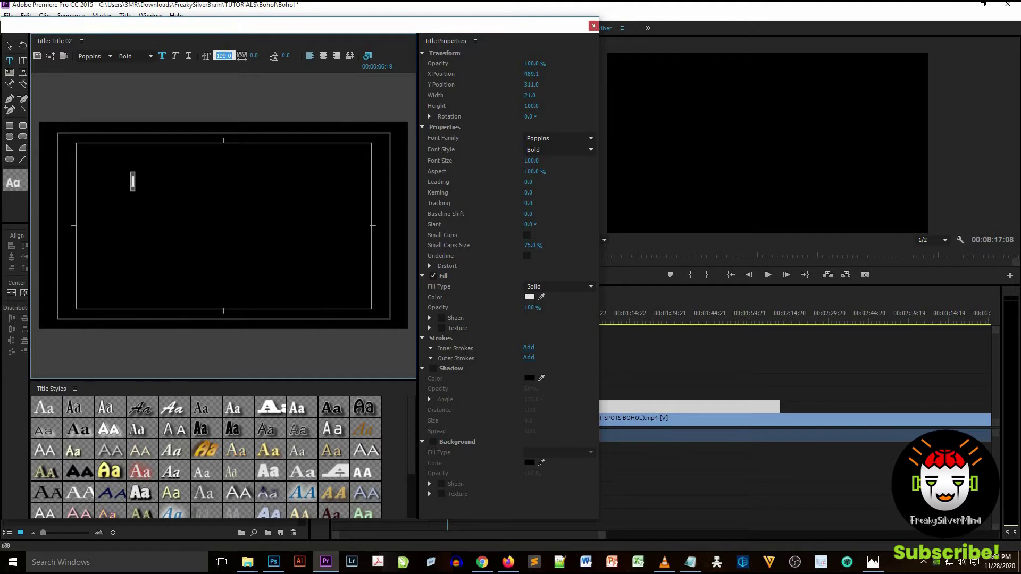
{"action": "type", "text": "400"}
{"action": "key", "text": "Return"}
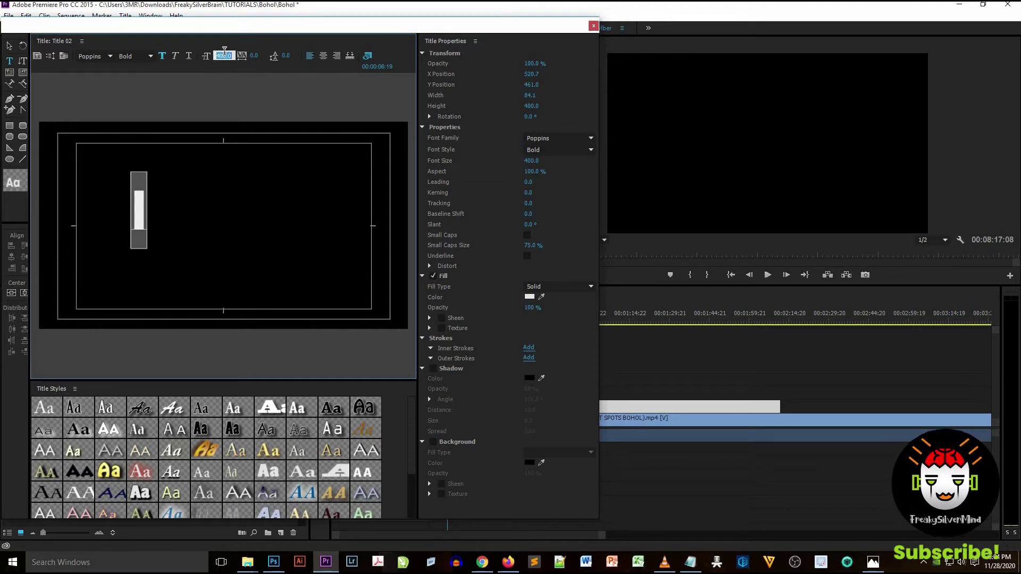
{"action": "type", "text": "700"}
{"action": "key", "text": "Return"}
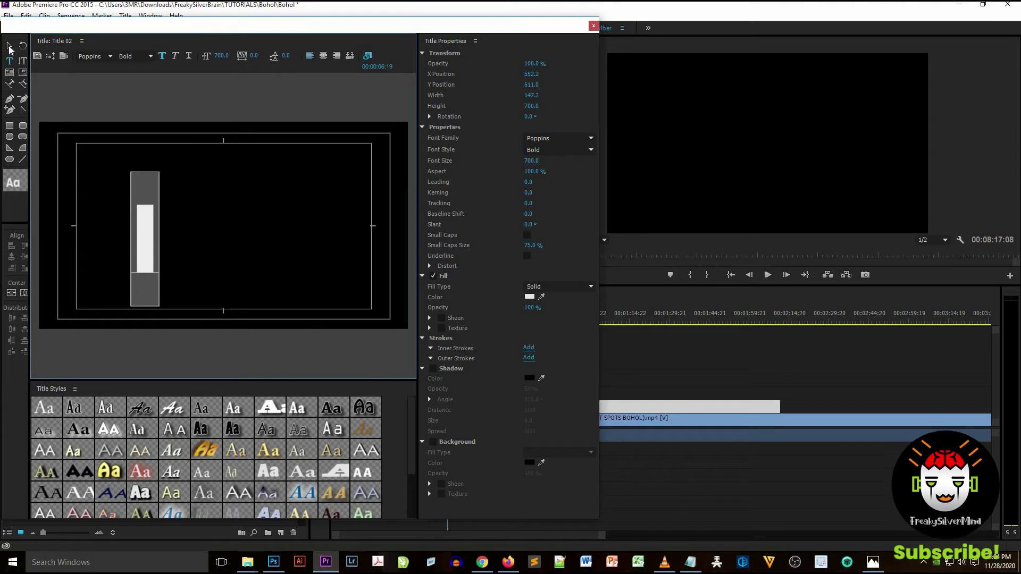
Move the letter I to the upper-left part of the title canvas and place Title 02 on the timeline on track V3
{"action": "left_click", "coordinate": [9, 48]}
{"action": "left_click", "coordinate": [150, 245]}
{"action": "left_click_drag", "start_coordinate": [154, 223], "coordinate": [182, 159]}
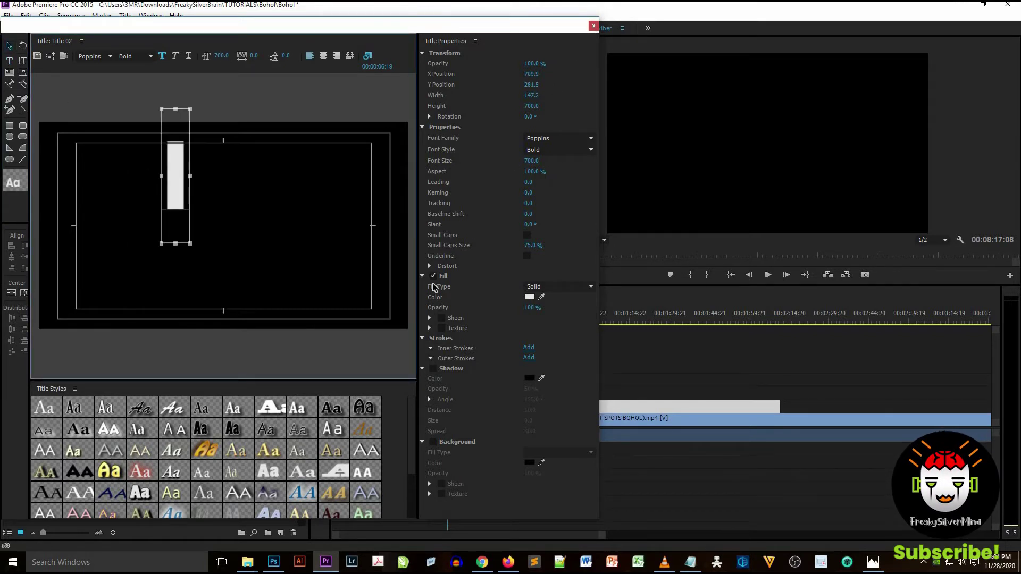
{"action": "key", "text": "ctrl+w"}
{"action": "left_click_drag", "start_coordinate": [54, 443], "coordinate": [781, 392]}
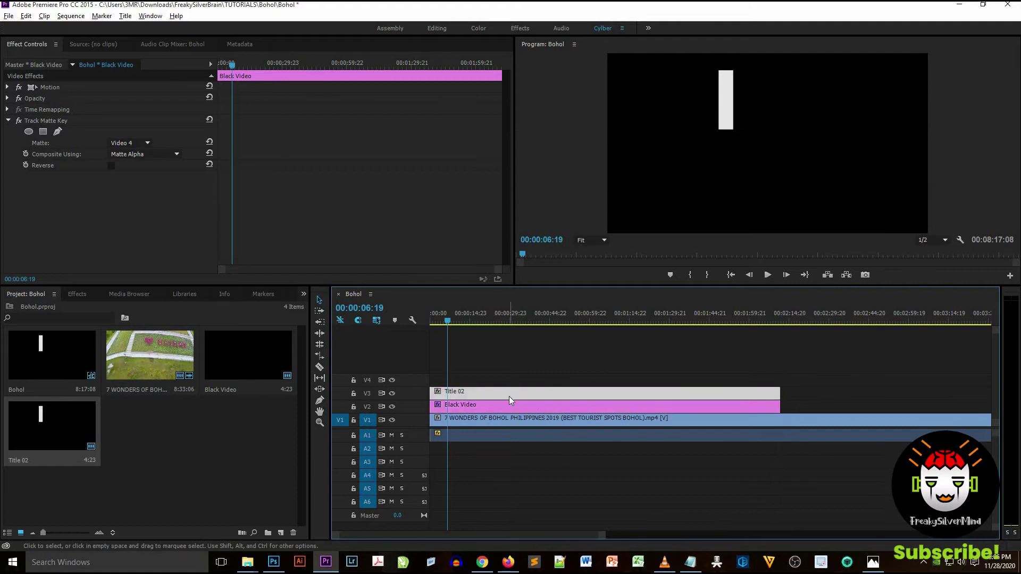
Reopen Title 02, try centring the letter I, and reposition it in the upper-left area at about X 681, Y 275
{"action": "left_click", "coordinate": [509, 397]}
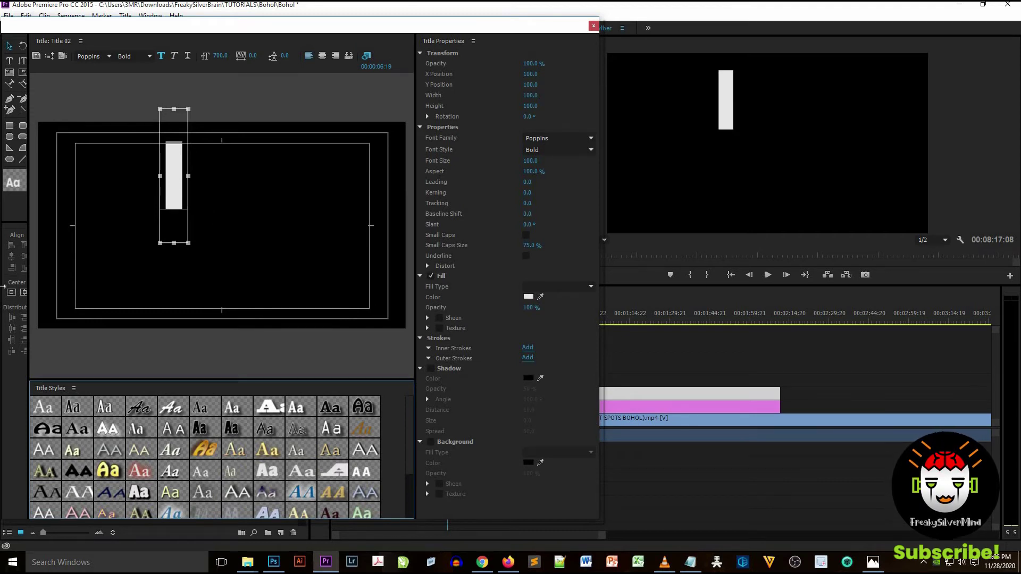
{"action": "left_click", "coordinate": [23, 292]}
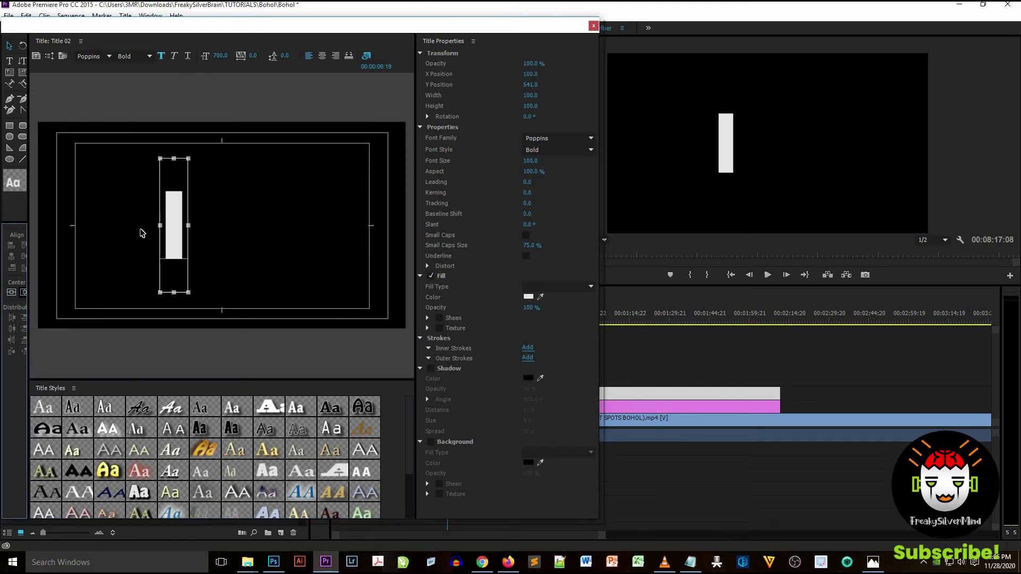
{"action": "key", "text": "ctrl+shift+h"}
{"action": "left_click_drag", "start_coordinate": [222, 216], "coordinate": [173, 177]}
{"action": "key", "text": "shift+Down"}
{"action": "key", "text": "shift+Down"}
{"action": "key", "text": "shift+Down"}
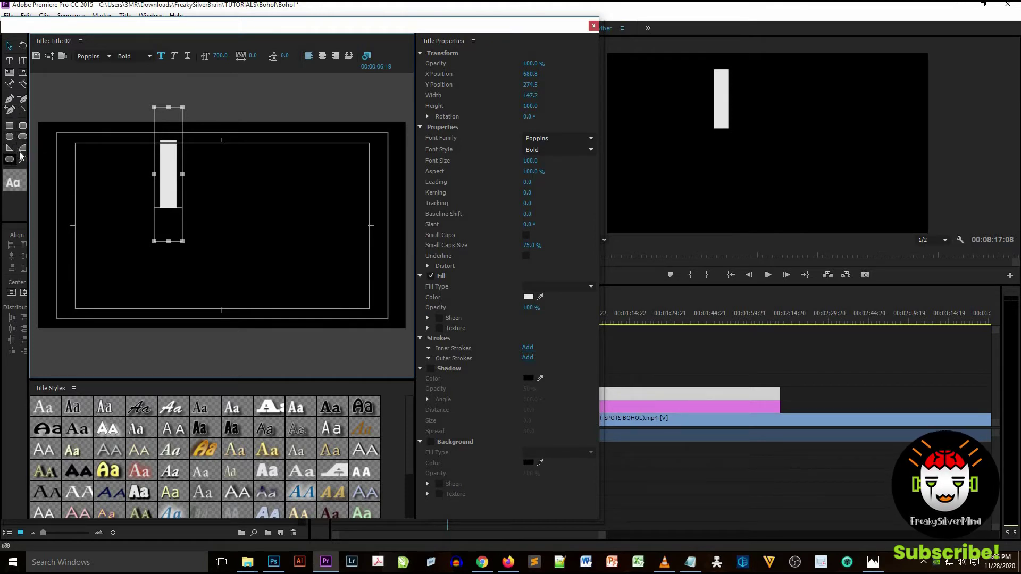
Widen the title tools and alignment area of the title editor
{"action": "left_click_drag", "start_coordinate": [28, 153], "coordinate": [40, 152]}
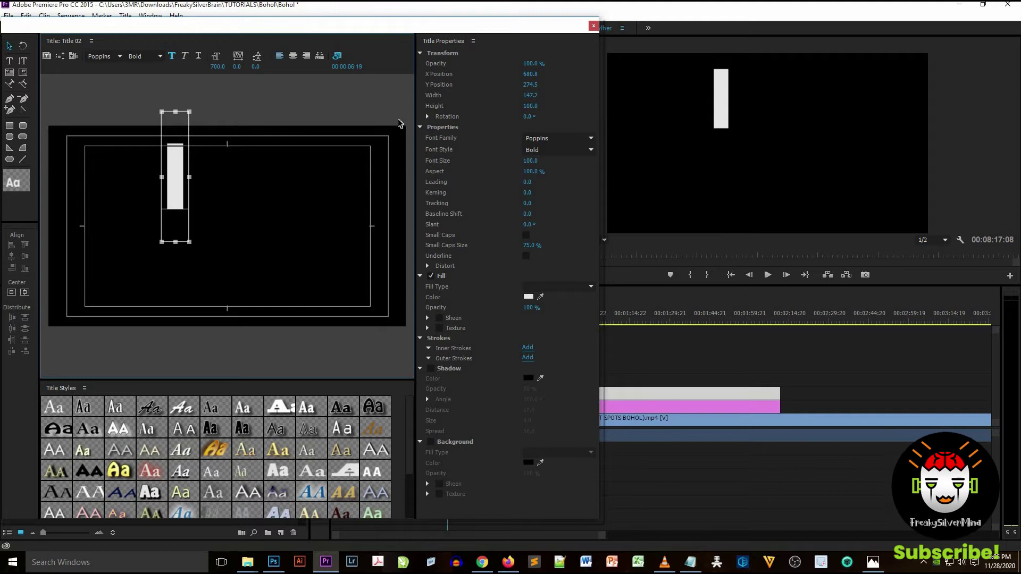
{"action": "left_click", "coordinate": [473, 41]}
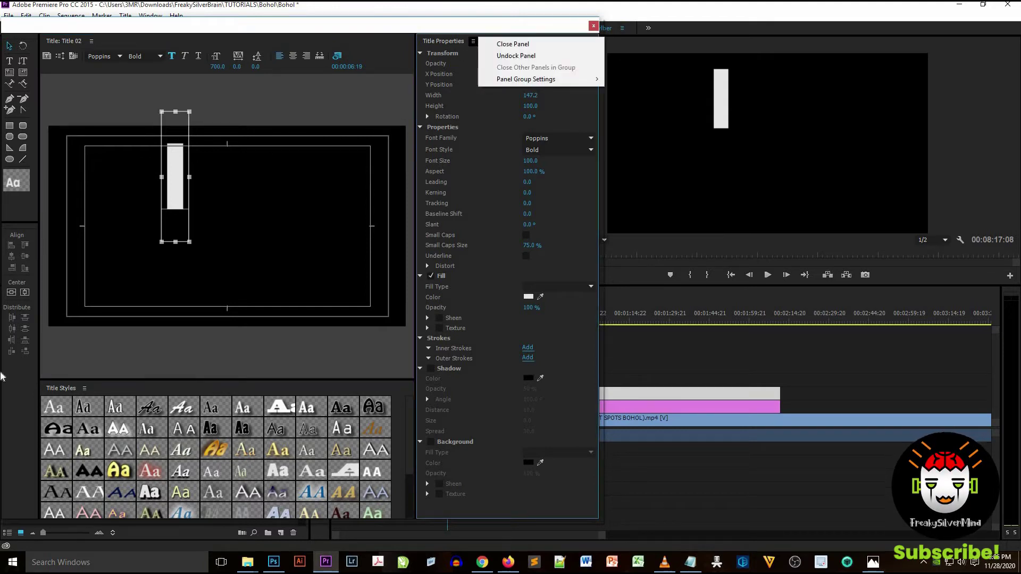
{"action": "left_click", "coordinate": [4, 425]}
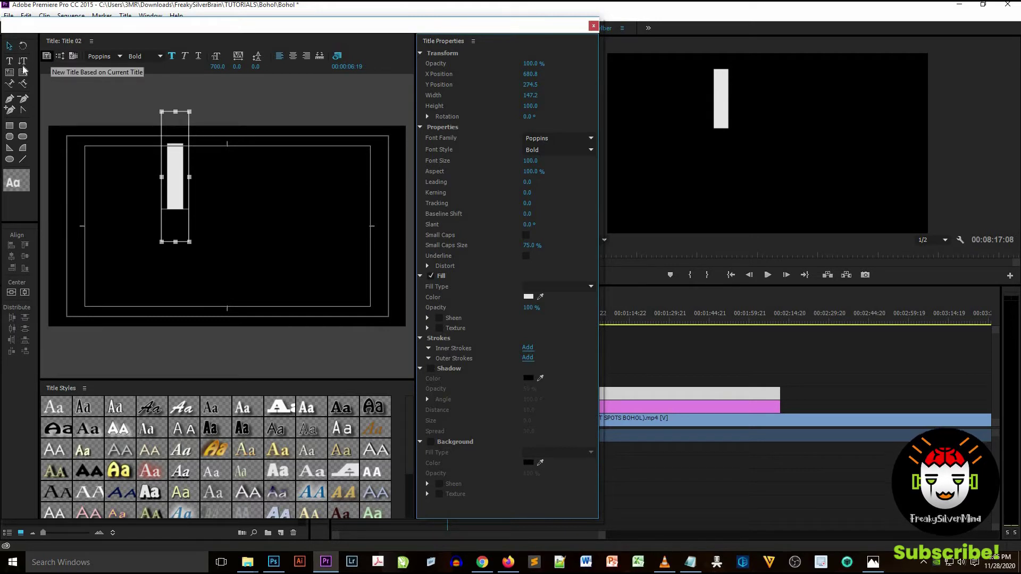
{"action": "left_click", "coordinate": [29, 203]}
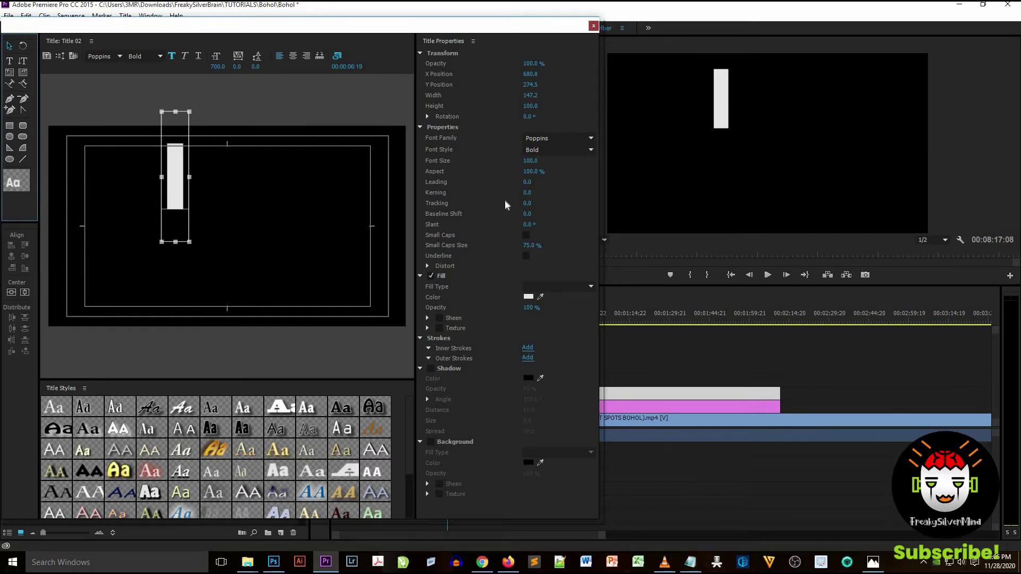
Close the title editor, switch to Photoshop and create a new document with a transparent background
{"action": "key", "text": "ctrl+w"}
{"action": "key", "text": "alt+Tab"}
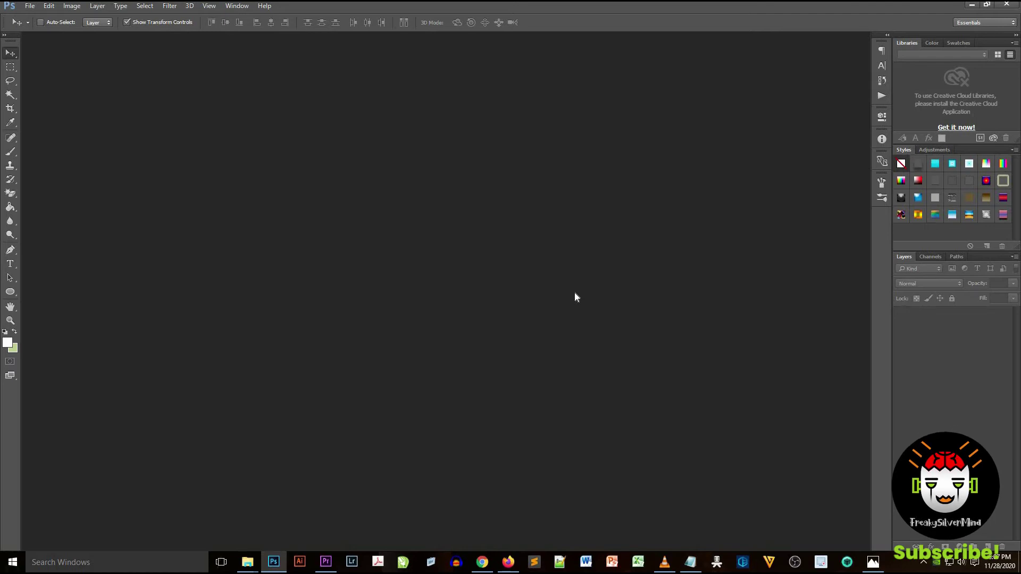
{"action": "key", "text": "ctrl+n"}
{"action": "left_click", "coordinate": [463, 197]}
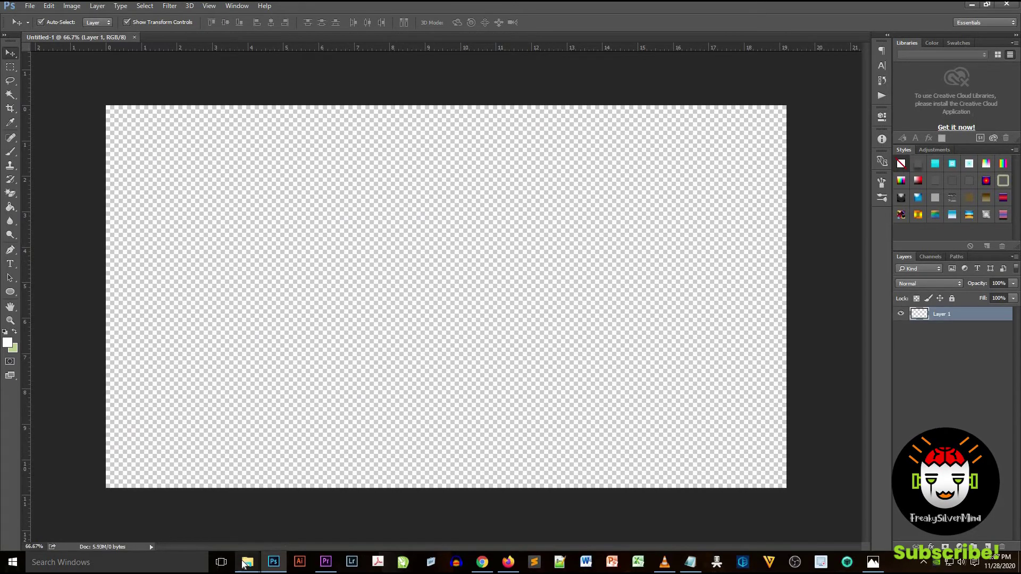
Place the heart PNG from the Bohol folder in the centre of the new document
{"action": "mouse_move", "coordinate": [247, 562]}
{"action": "left_click", "coordinate": [333, 519]}
{"action": "left_click_drag", "start_coordinate": [713, 222], "coordinate": [476, 301]}
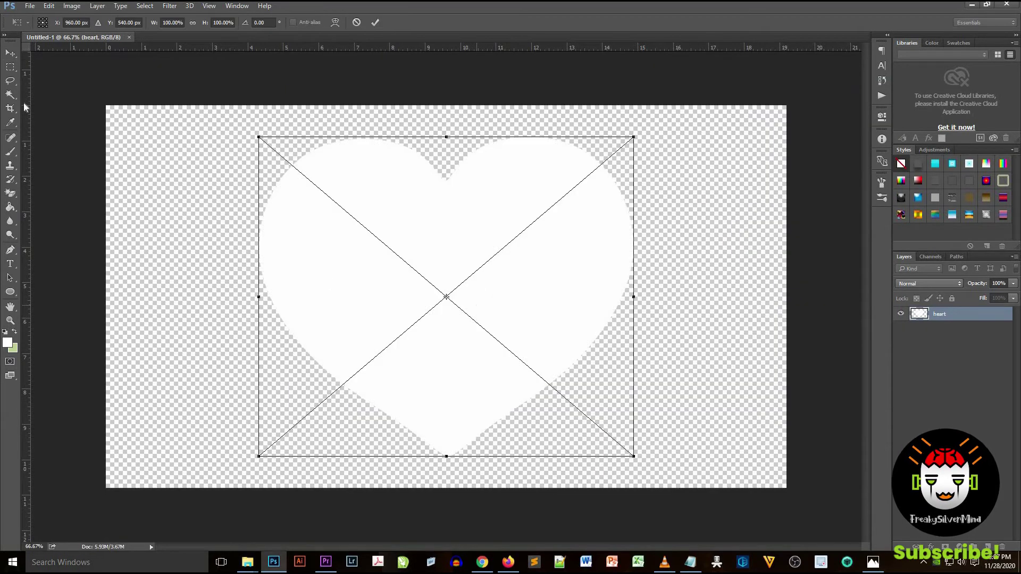
{"action": "left_click", "coordinate": [8, 55]}
{"action": "left_click", "coordinate": [471, 212]}
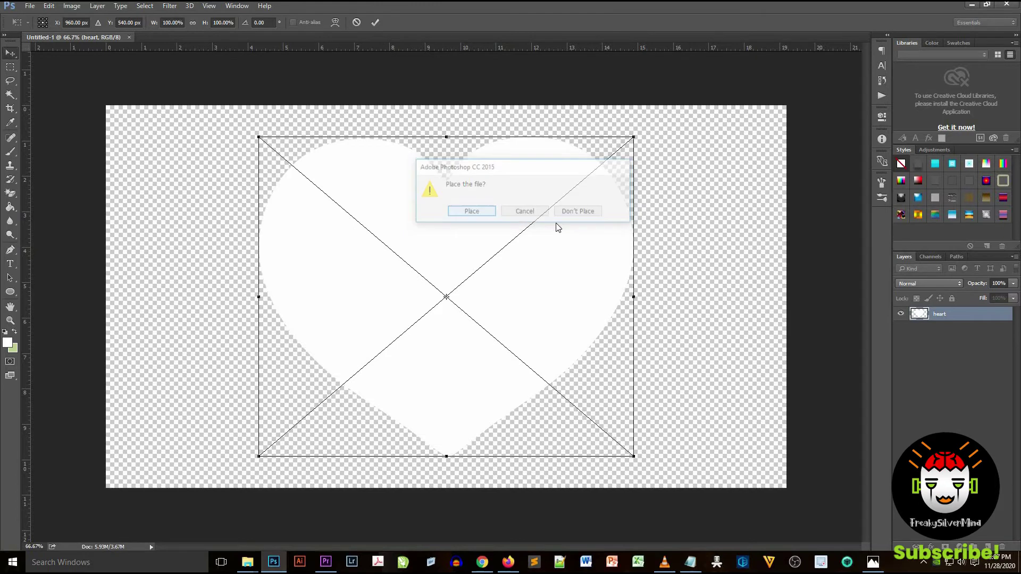
Save the document as Heart in PSD format in the Bohol folder with Maximize Compatibility enabled, and close it
{"action": "key", "text": "ctrl+s"}
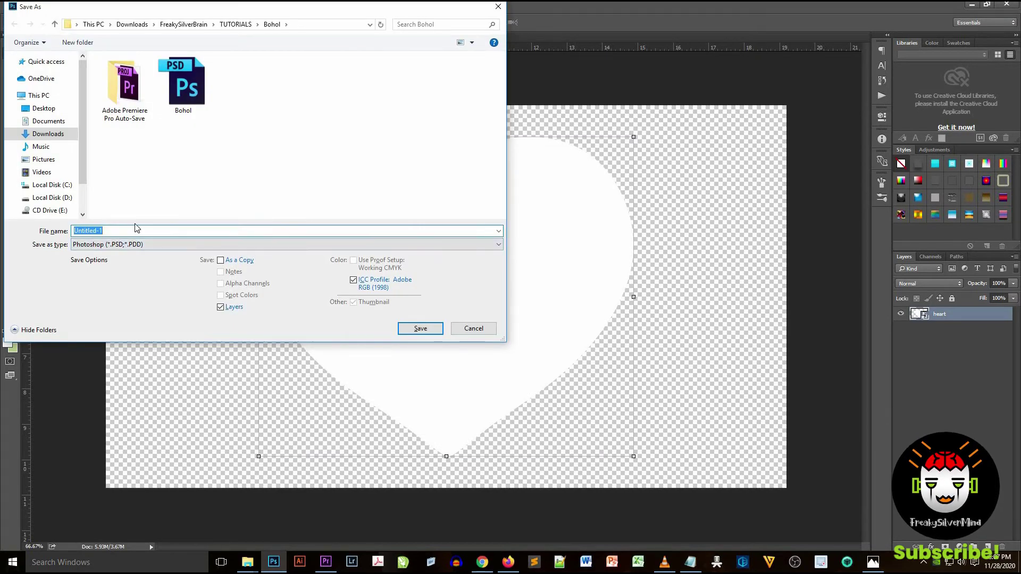
{"action": "type", "text": "Heart"}
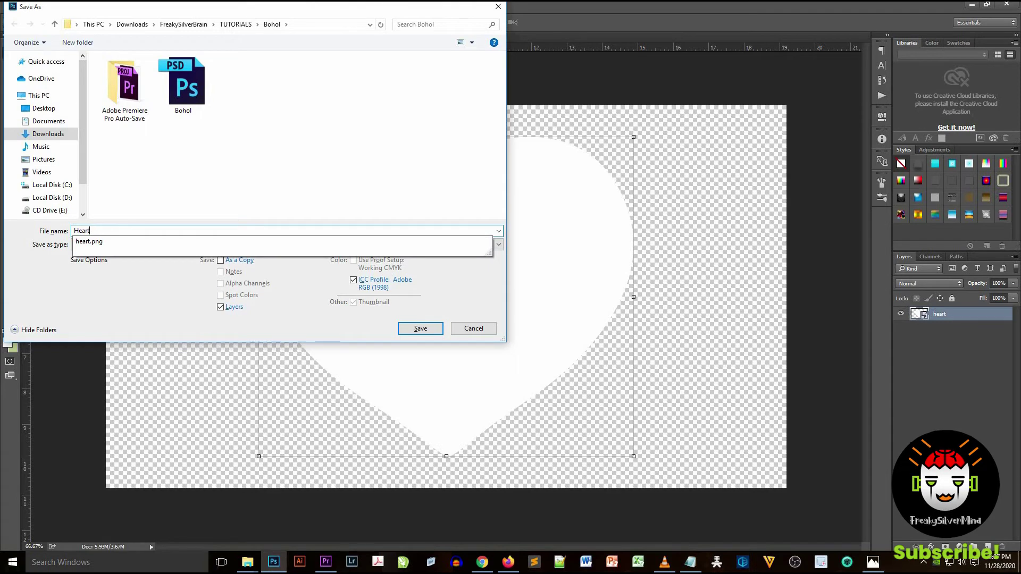
{"action": "left_click", "coordinate": [106, 307]}
{"action": "left_click", "coordinate": [420, 328]}
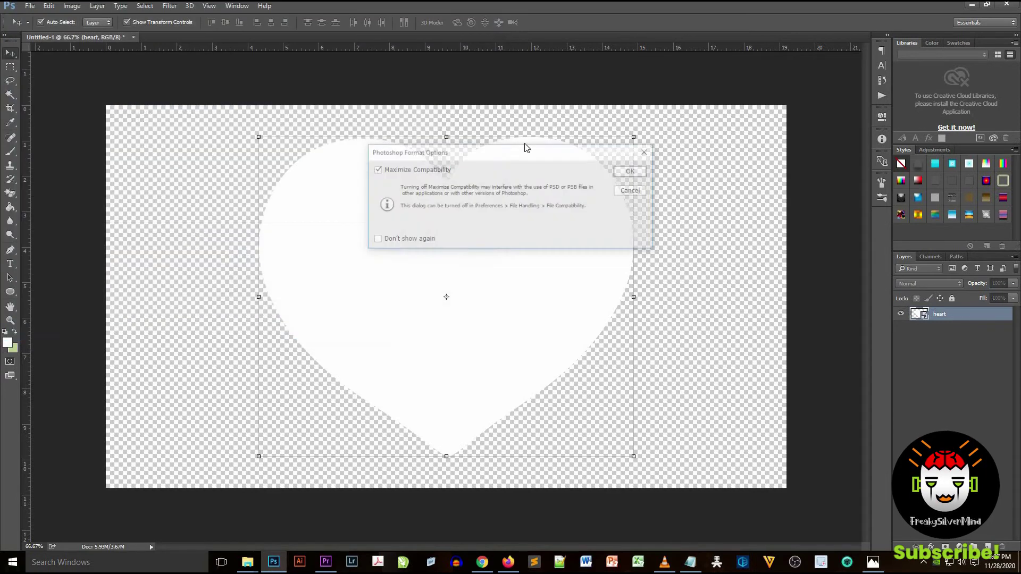
{"action": "left_click", "coordinate": [630, 170]}
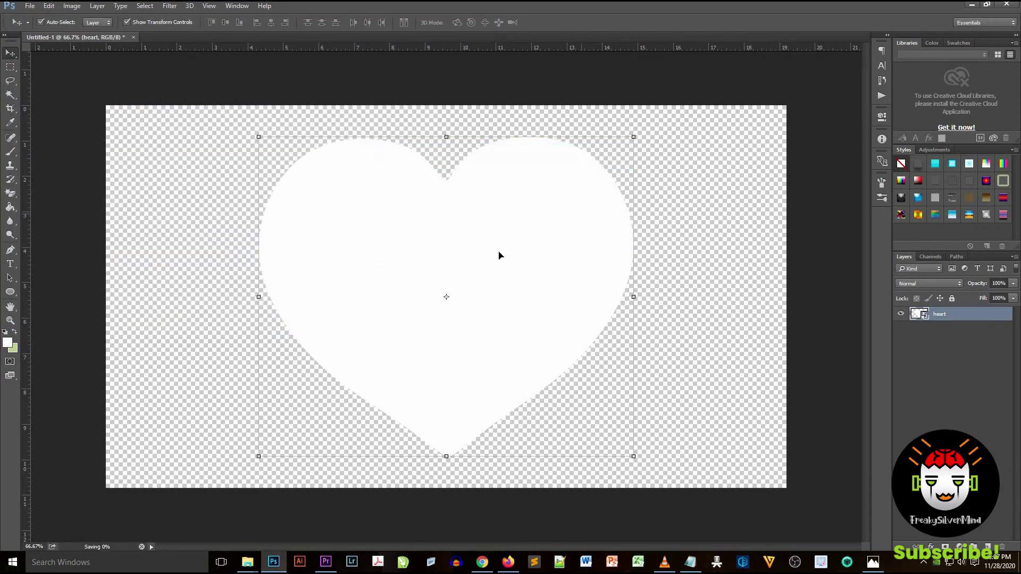
{"action": "left_click", "coordinate": [128, 37]}
Switch to Premiere Pro and import the Heart PSD from the Bohol folder with Merge All Layers
{"action": "left_click", "coordinate": [247, 562]}
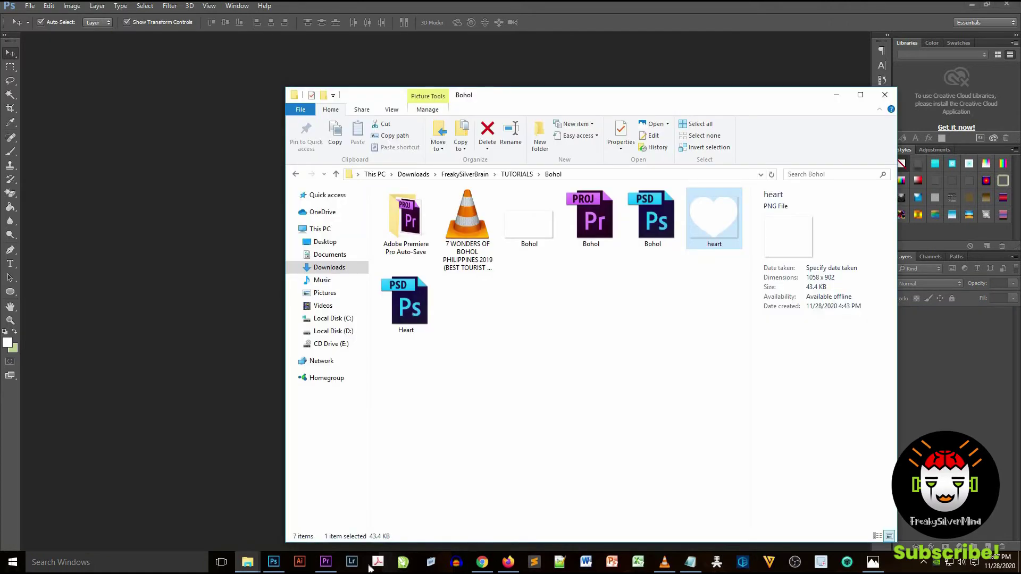
{"action": "left_click", "coordinate": [325, 562]}
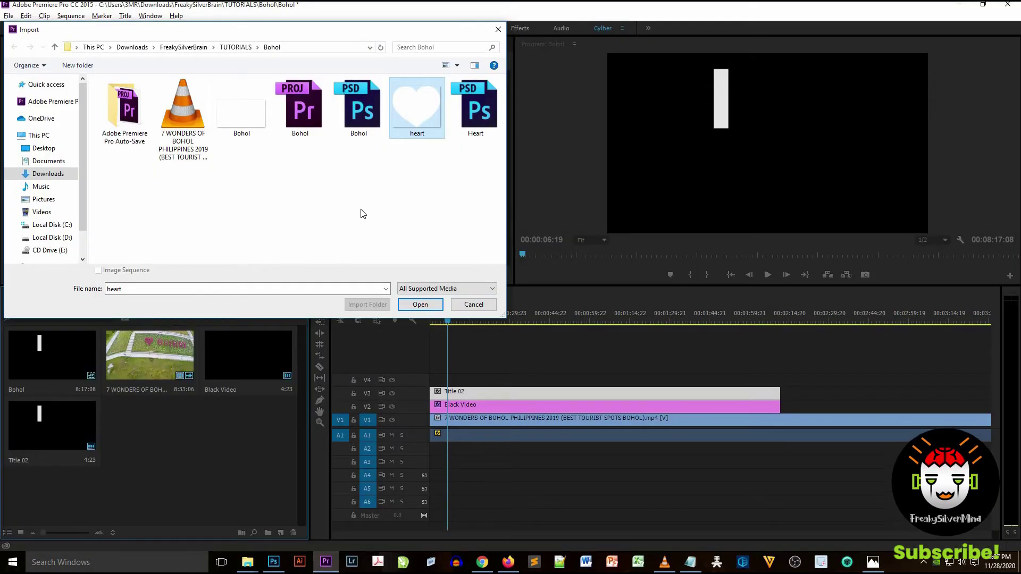
{"action": "double_click", "coordinate": [483, 110]}
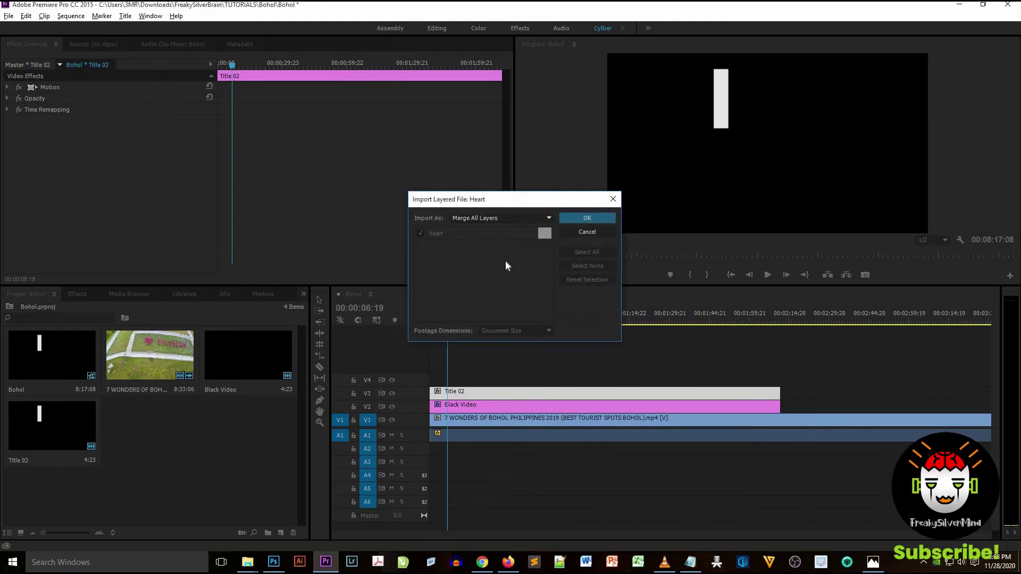
{"action": "left_click", "coordinate": [600, 219]}
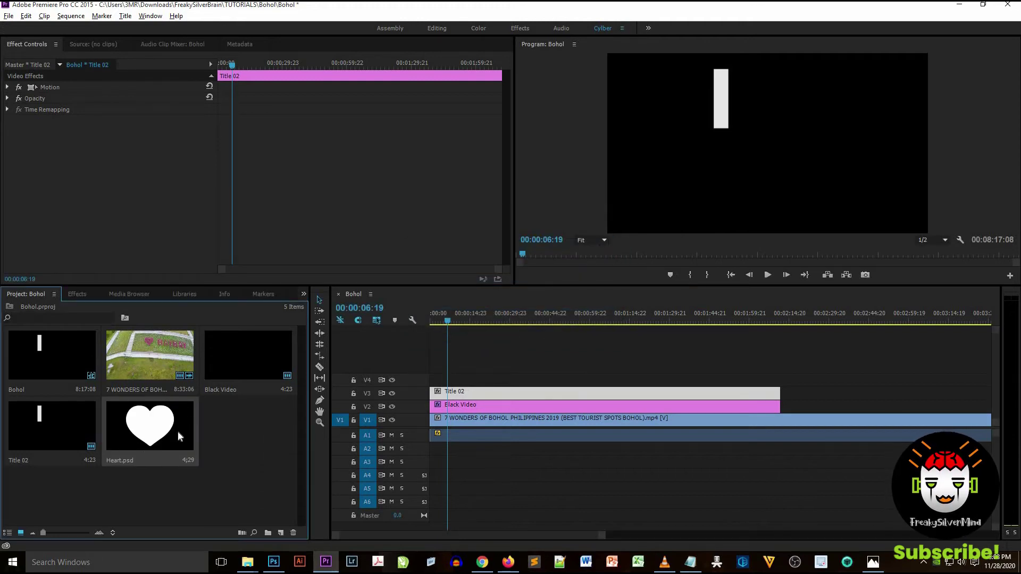
Place Heart.psd on track V3 above Title 02 on V2, and duplicate Title 02 in the project
{"action": "left_click_drag", "start_coordinate": [164, 430], "coordinate": [430, 383]}
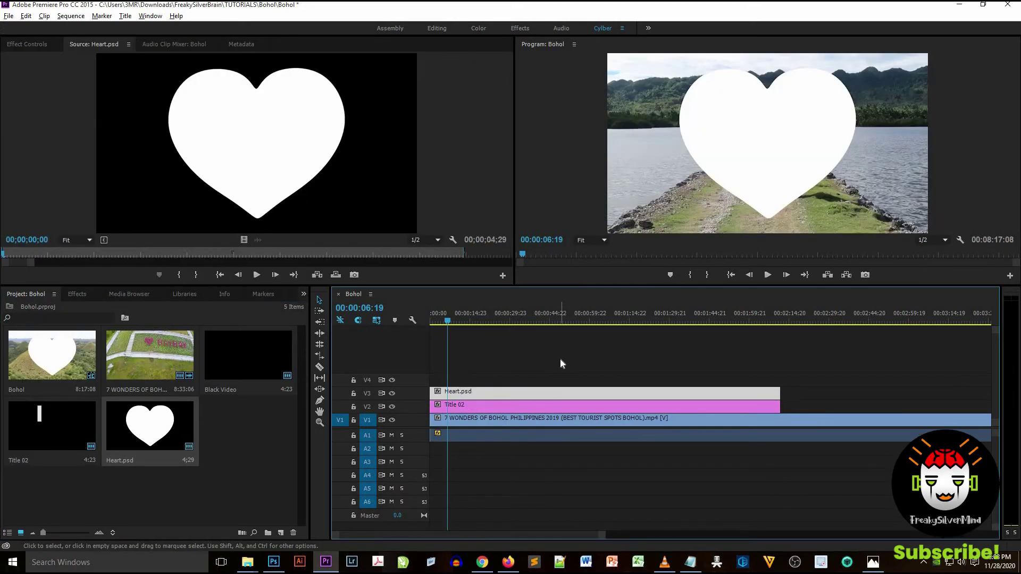
{"action": "left_click", "coordinate": [486, 407]}
{"action": "left_click", "coordinate": [480, 394]}
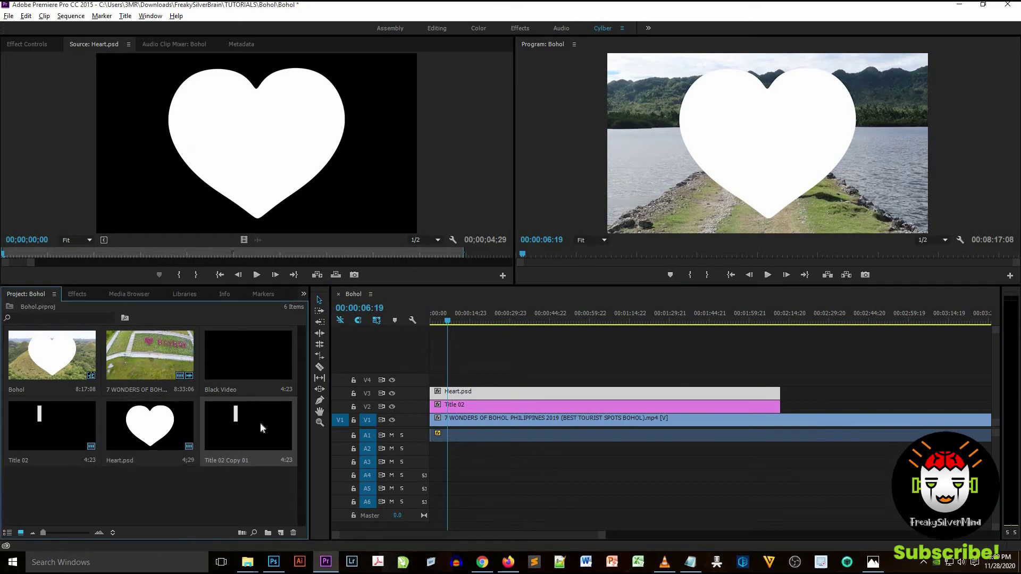
Open the duplicated title, move its letter to the lower-left at about X 489, Y 804, and set its fill colour to white
{"action": "double_click", "coordinate": [260, 423]}
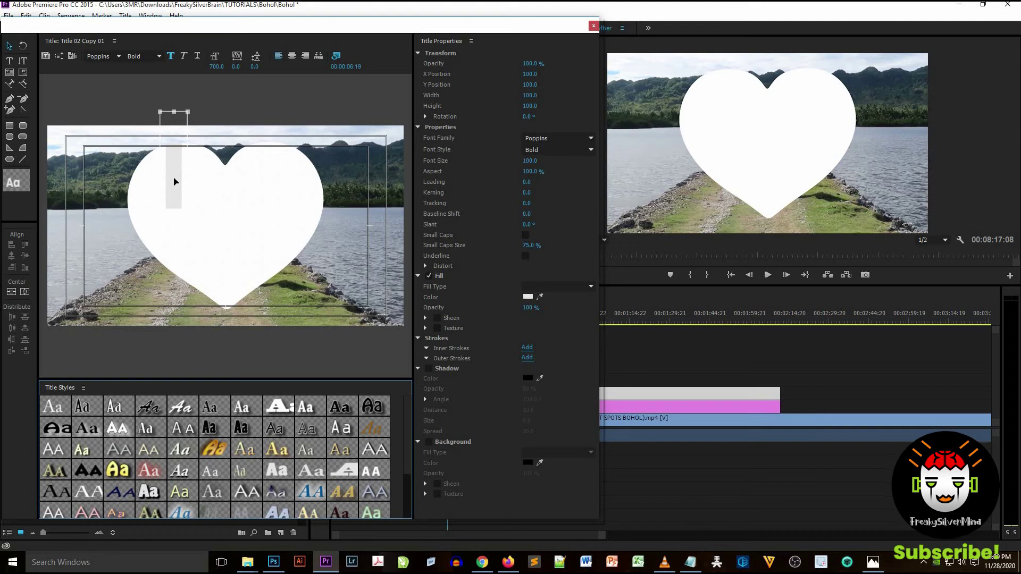
{"action": "left_click_drag", "start_coordinate": [174, 219], "coordinate": [138, 317]}
{"action": "left_click", "coordinate": [528, 297]}
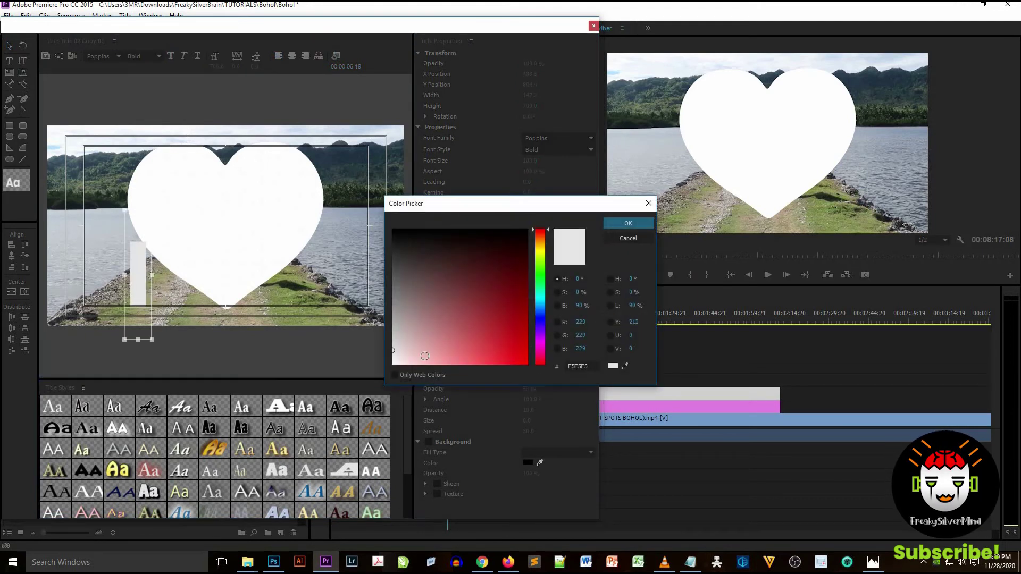
{"action": "left_click", "coordinate": [627, 222]}
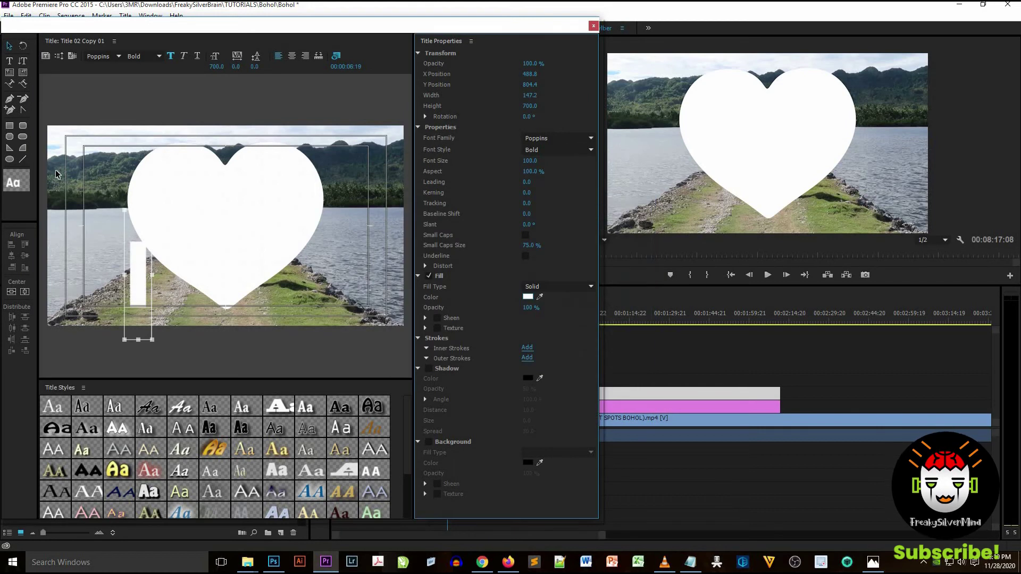
Replace the duplicated title's text with BOHOL, centre it horizontally on the canvas, and close the title editor
{"action": "left_click", "coordinate": [9, 62]}
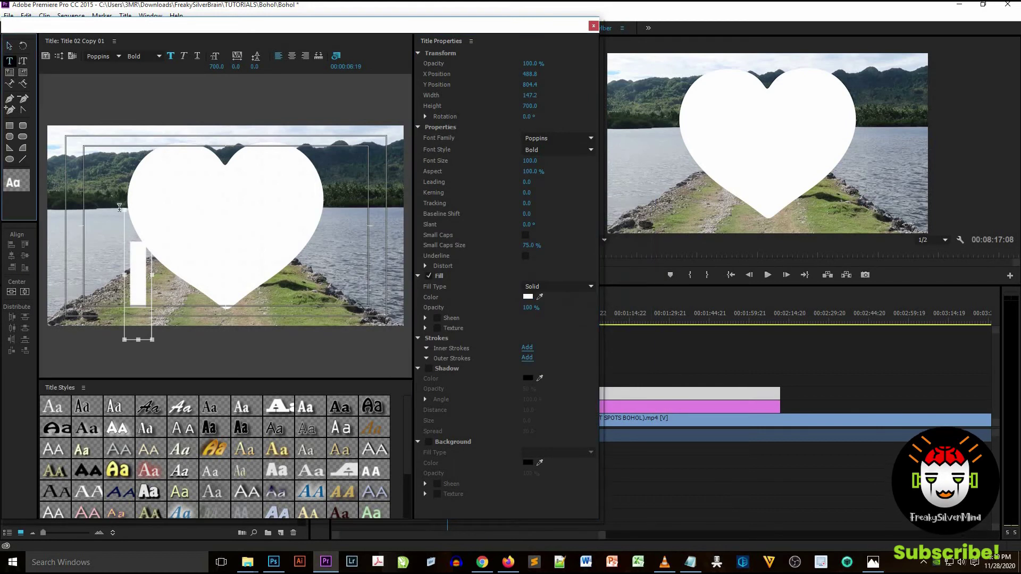
{"action": "left_click", "coordinate": [153, 277]}
{"action": "type", "text": "Bohol"}
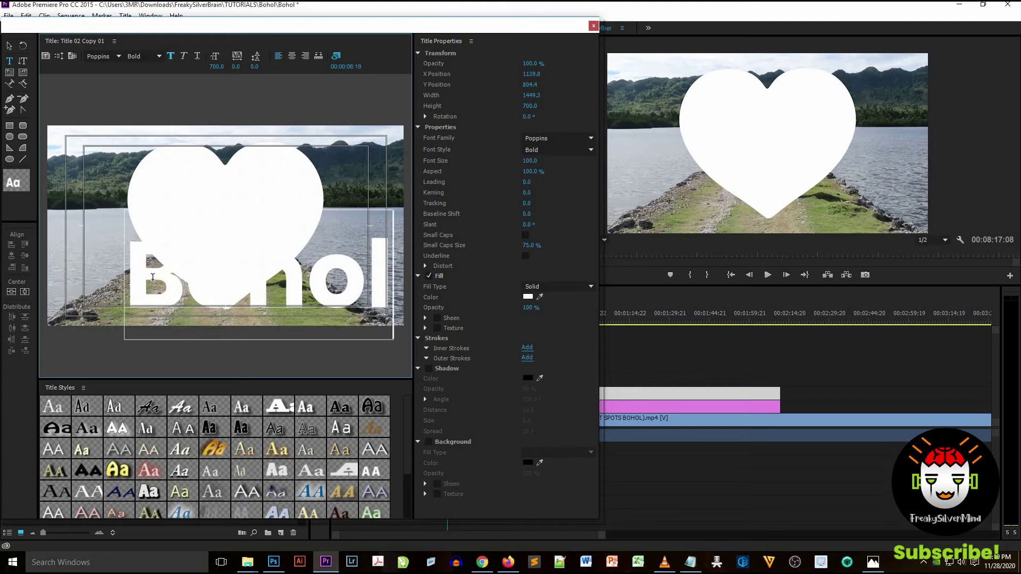
{"action": "key", "text": "ctrl+a"}
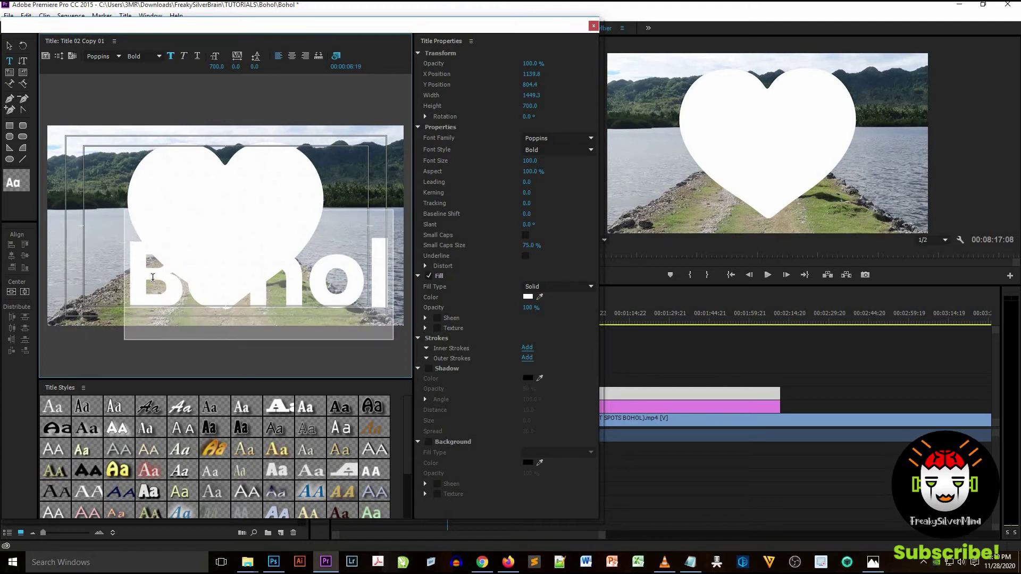
{"action": "type", "text": "BOHO"}
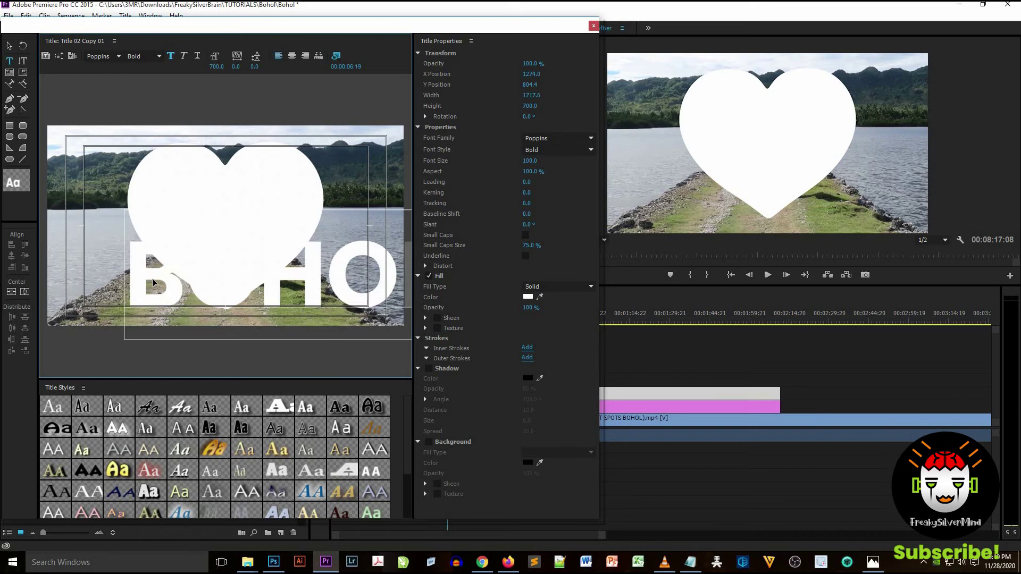
{"action": "left_click", "coordinate": [11, 292]}
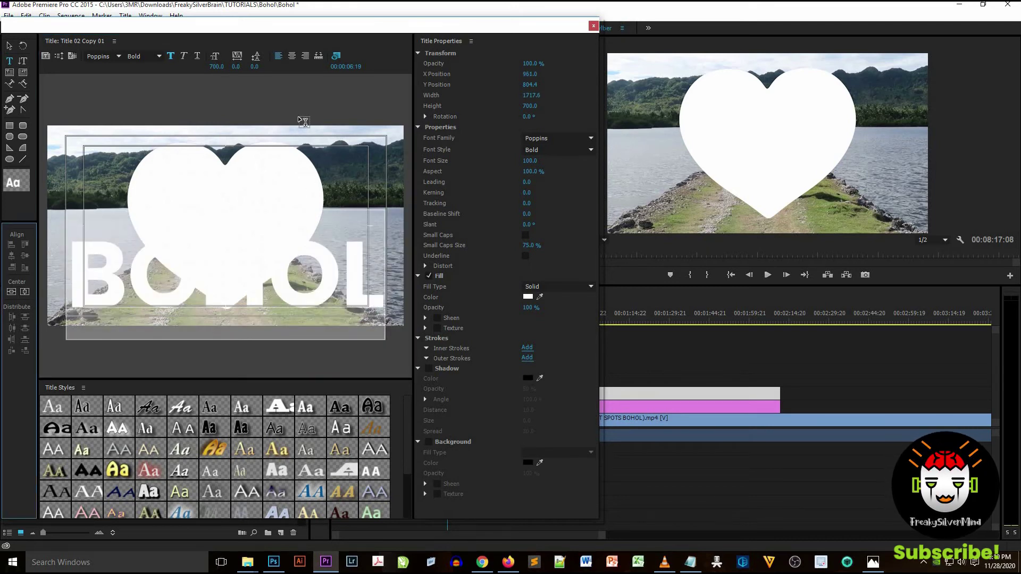
{"action": "left_click", "coordinate": [593, 25]}
Scale the heart down and position it beside the letter I, above the word BOHOL
{"action": "left_click", "coordinate": [725, 140]}
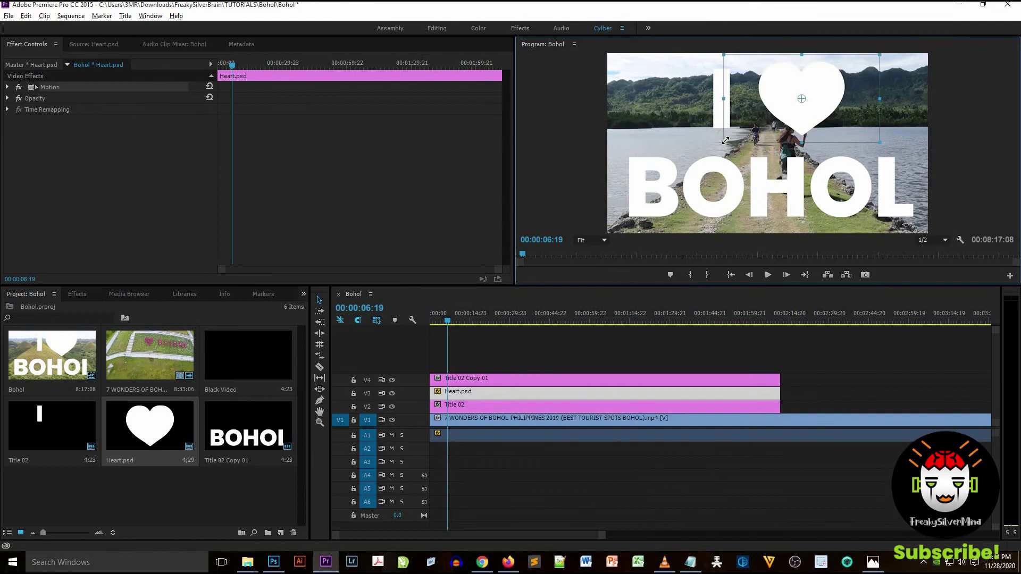
{"action": "left_click_drag", "start_coordinate": [723, 142], "coordinate": [719, 145]}
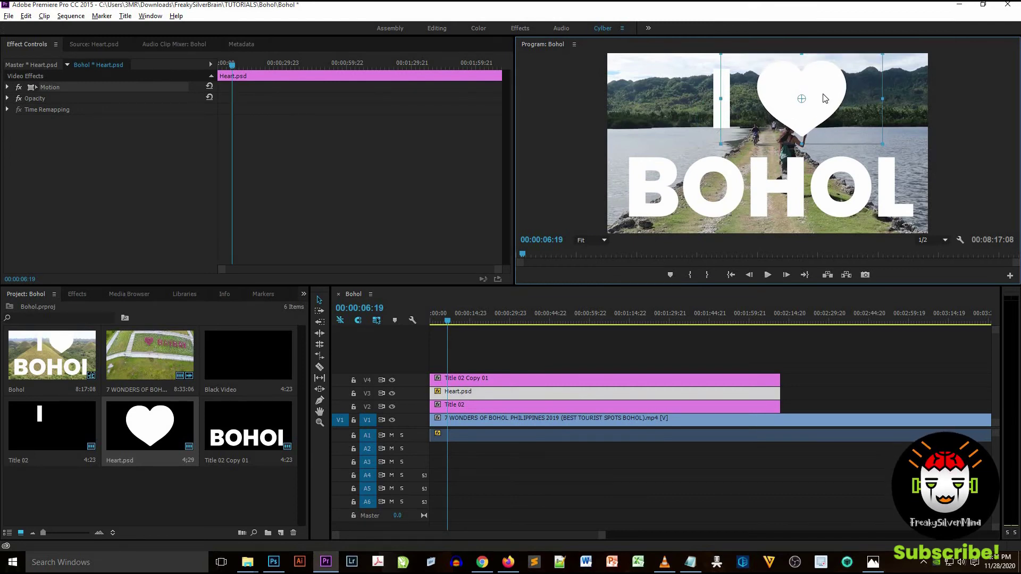
{"action": "mouse_move", "coordinate": [830, 94]}
{"action": "left_mouse_down"}
{"action": "mouse_move", "coordinate": [822, 99]}
{"action": "mouse_move", "coordinate": [833, 97]}
{"action": "left_mouse_up"}
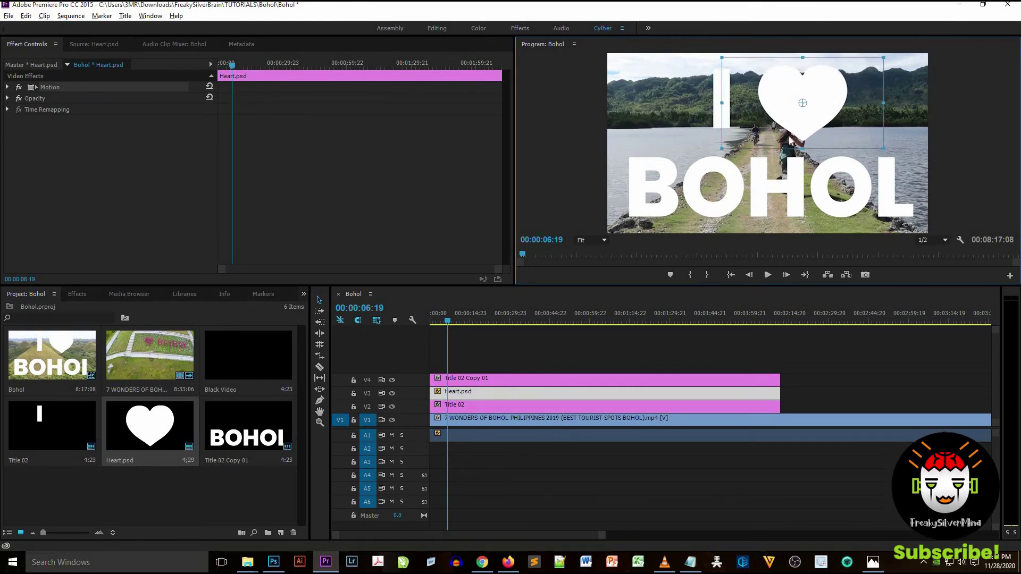
Open Title 02 for editing and move the letter I slightly down and left to about X 658, Y 292
{"action": "double_click", "coordinate": [483, 404]}
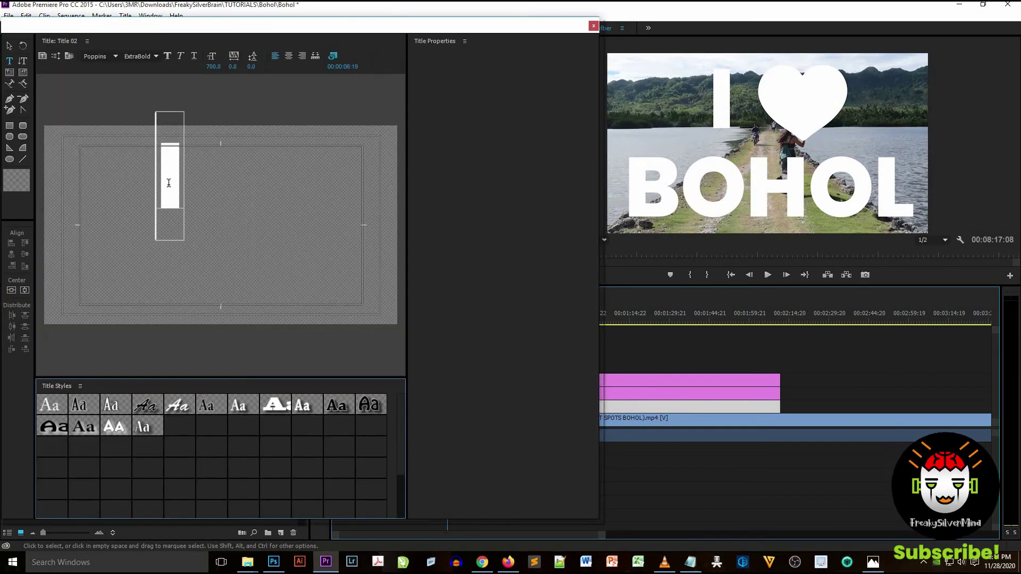
{"action": "left_click", "coordinate": [9, 46]}
{"action": "left_click", "coordinate": [166, 171]}
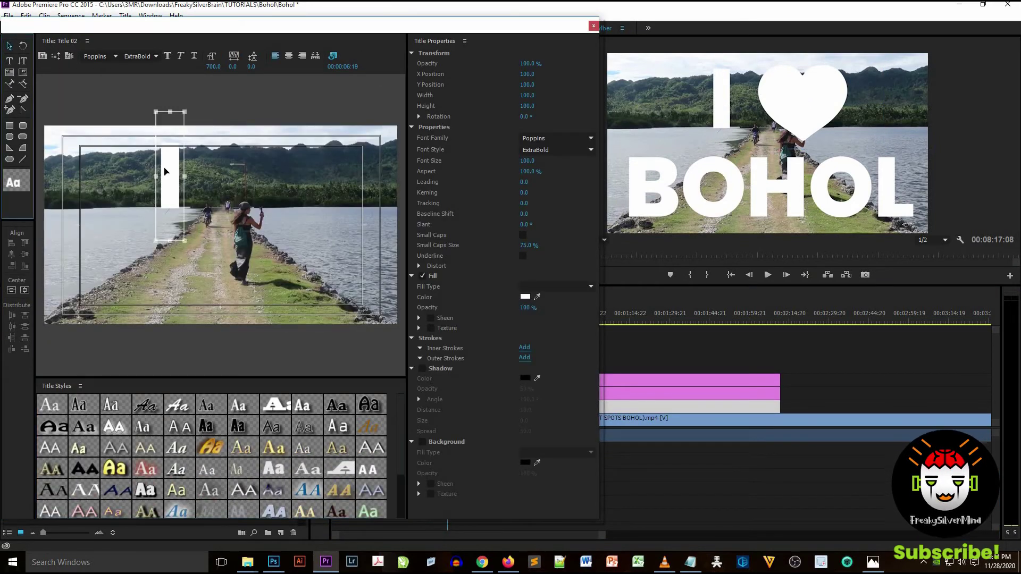
{"action": "left_click_drag", "start_coordinate": [169, 172], "coordinate": [164, 176]}
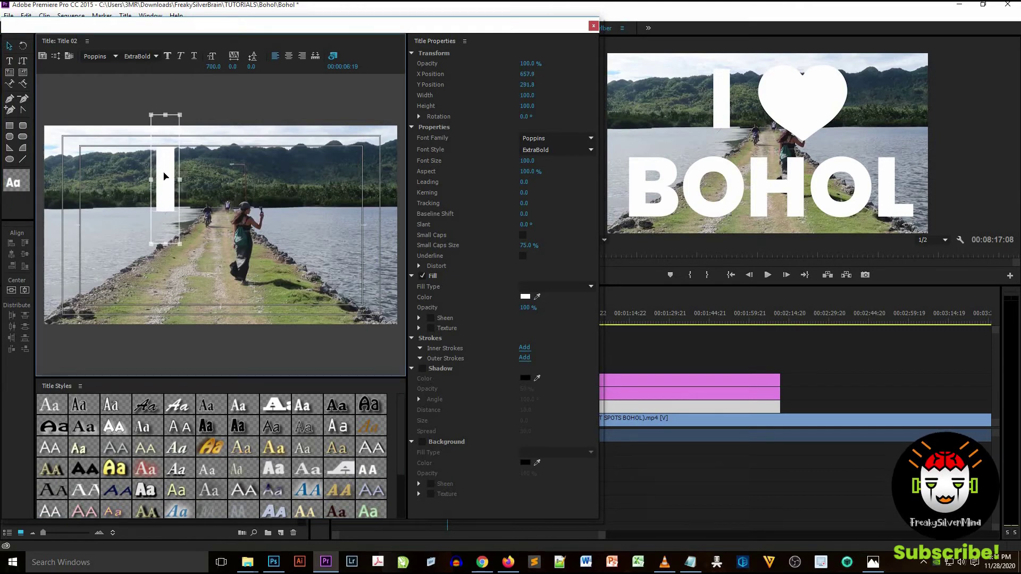
Set the font size of the letter I in Title 02 to 800
{"action": "left_click", "coordinate": [221, 66]}
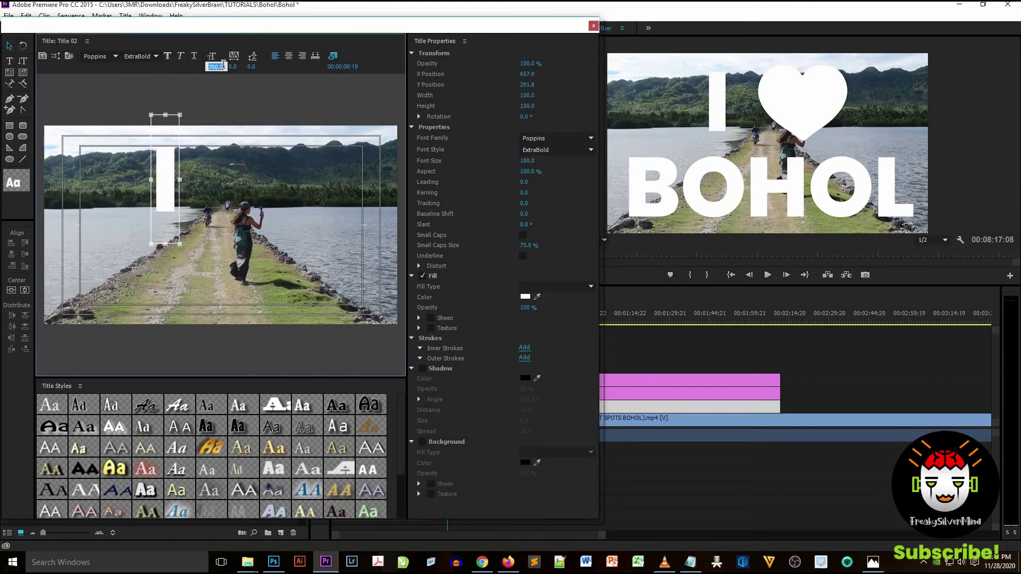
{"action": "type", "text": "900"}
{"action": "key", "text": "Return"}
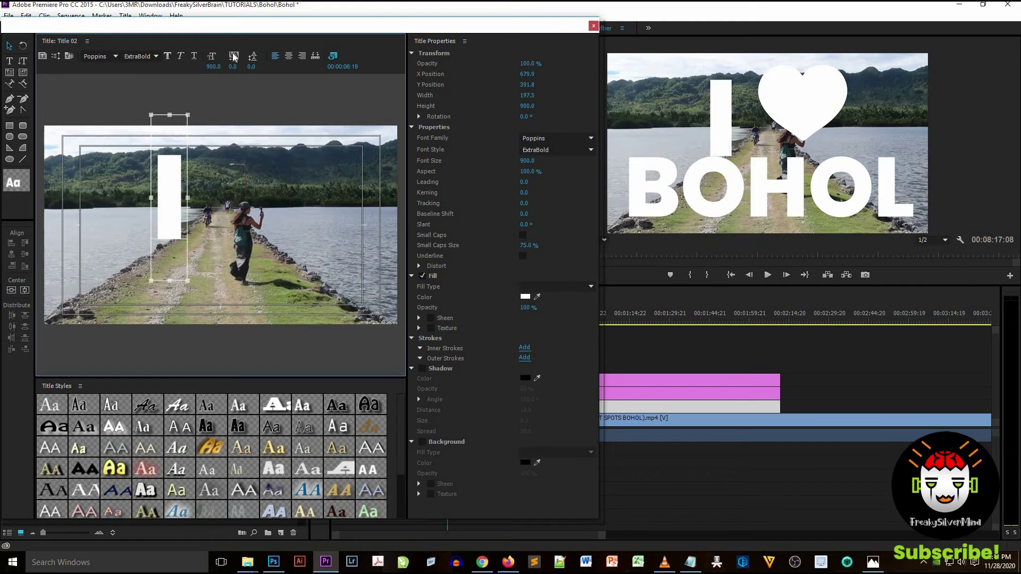
{"action": "left_click", "coordinate": [215, 66]}
{"action": "type", "text": "800"}
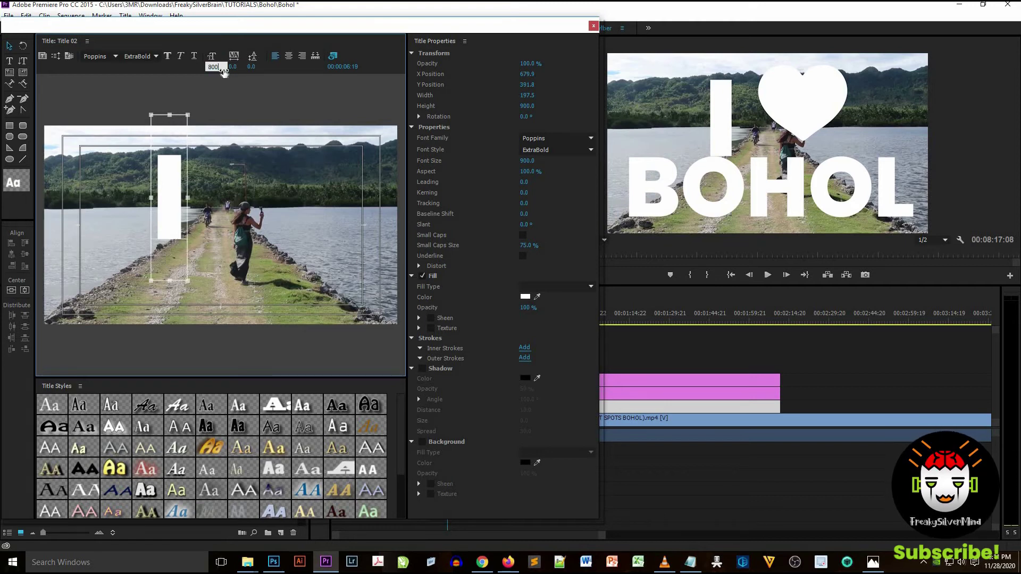
{"action": "key", "text": "Return"}
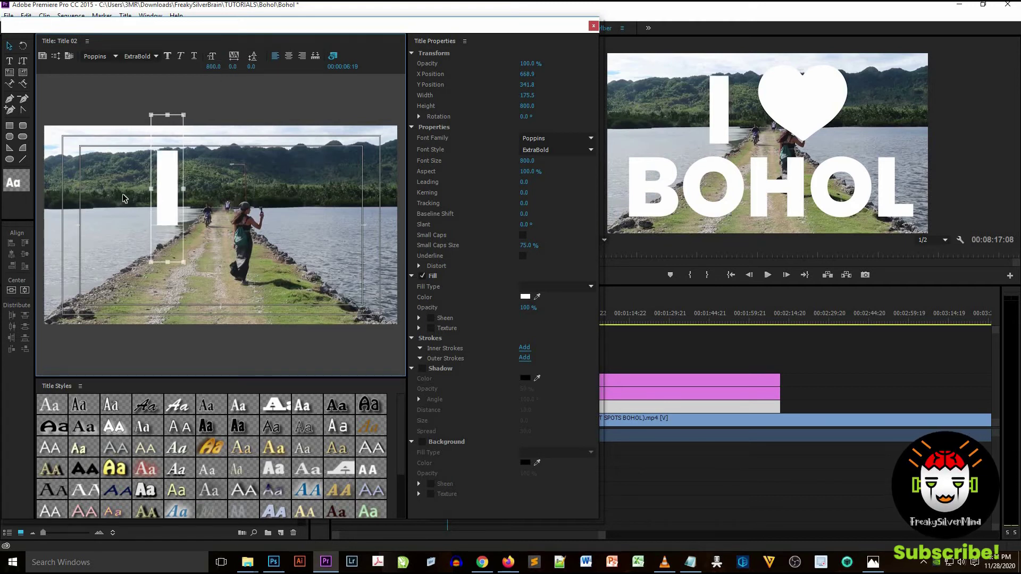
Move the enlarged letter I up to about X 666, Y 210 and close the title editor
{"action": "key", "text": "shift+Up"}
{"action": "key", "text": "shift+Up"}
{"action": "key", "text": "shift+Up"}
{"action": "key", "text": "shift+Up"}
{"action": "key", "text": "shift+Up"}
{"action": "key", "text": "shift+Up"}
{"action": "key", "text": "shift+Up"}
{"action": "key", "text": "shift+Up"}
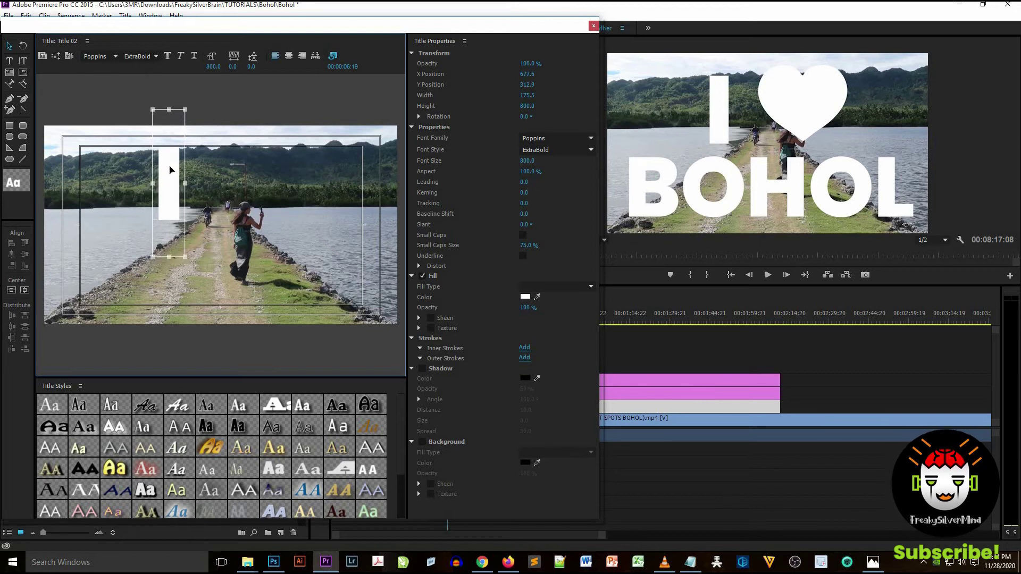
{"action": "left_click_drag", "start_coordinate": [168, 170], "coordinate": [168, 172]}
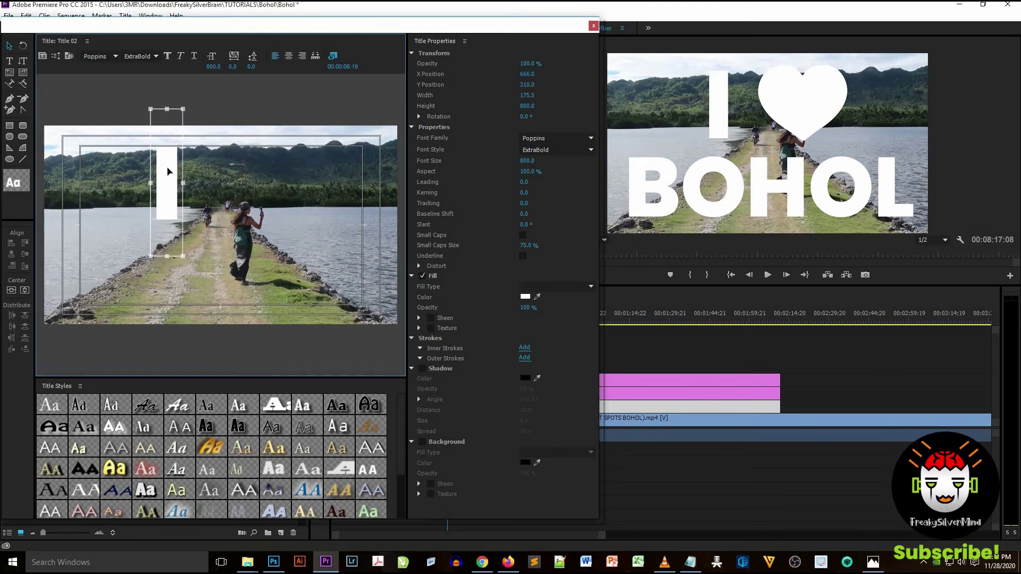
{"action": "left_click", "coordinate": [593, 25]}
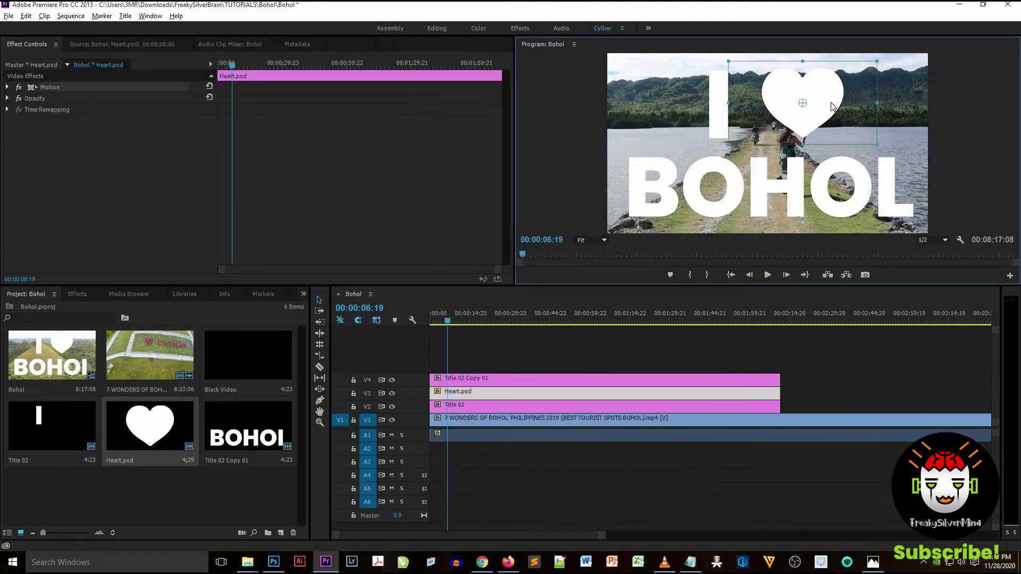
Nudge the heart left so it sits closer to the letter I, and deselect it
{"action": "key", "text": "shift+Left"}
{"action": "key", "text": "shift+Left"}
{"action": "key", "text": "shift+Left"}
{"action": "key", "text": "shift+Left"}
{"action": "key", "text": "shift+Left"}
{"action": "key", "text": "shift+Left"}
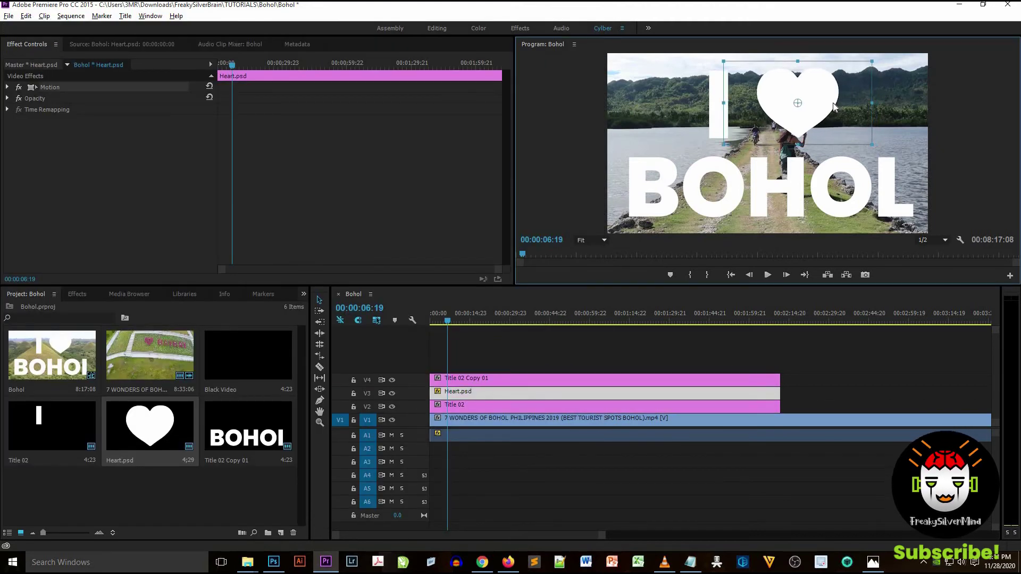
{"action": "left_click", "coordinate": [955, 107]}
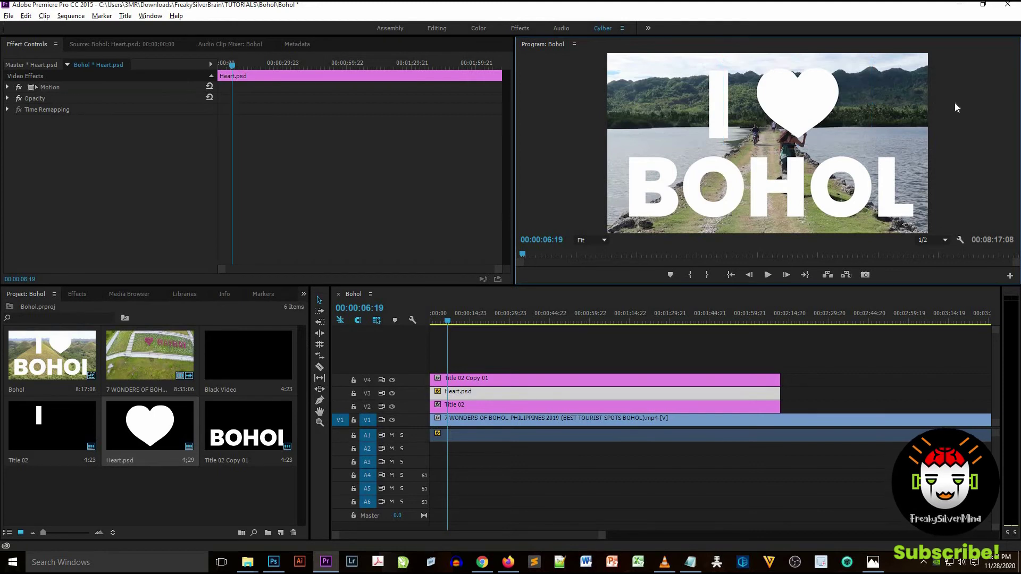
{"action": "left_click", "coordinate": [50, 87]}
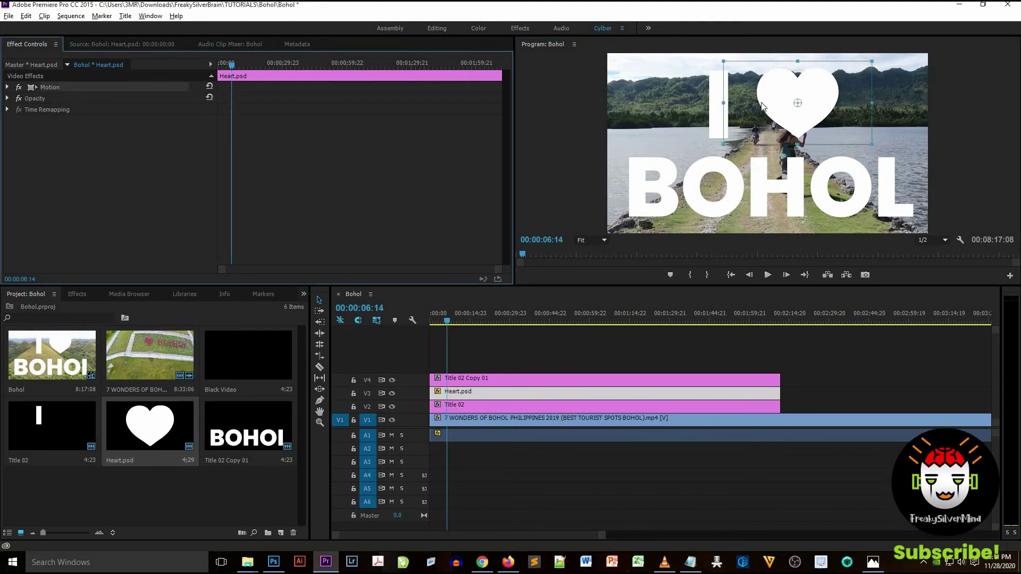
{"action": "left_click", "coordinate": [778, 102]}
{"action": "key", "text": "Left"}
{"action": "key", "text": "Left"}
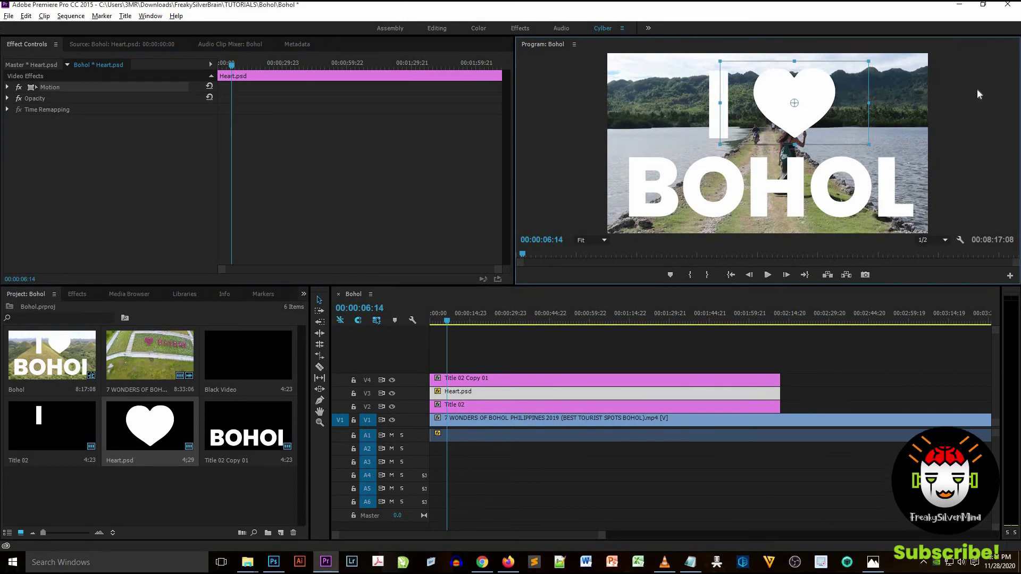
{"action": "left_click", "coordinate": [990, 91]}
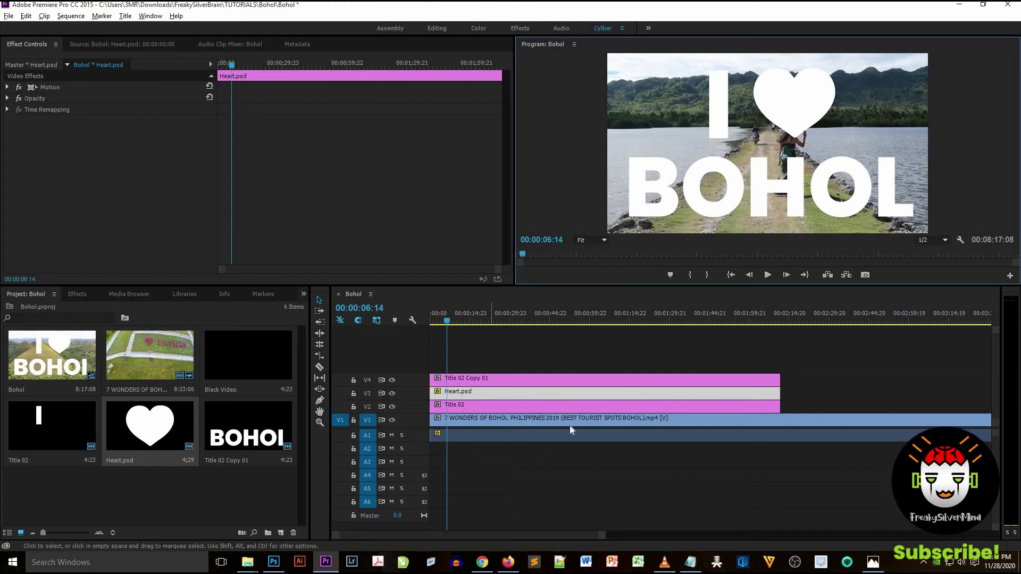
Apply the Track Matte Key effect from the Keying video effects to the Bohol footage clip on V1
{"action": "left_click", "coordinate": [499, 408]}
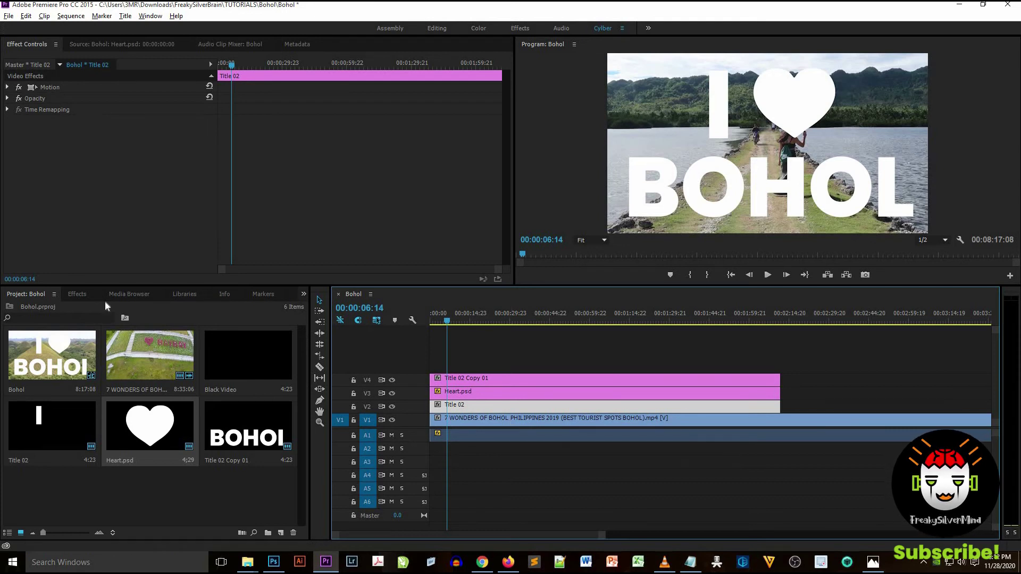
{"action": "left_click", "coordinate": [81, 294]}
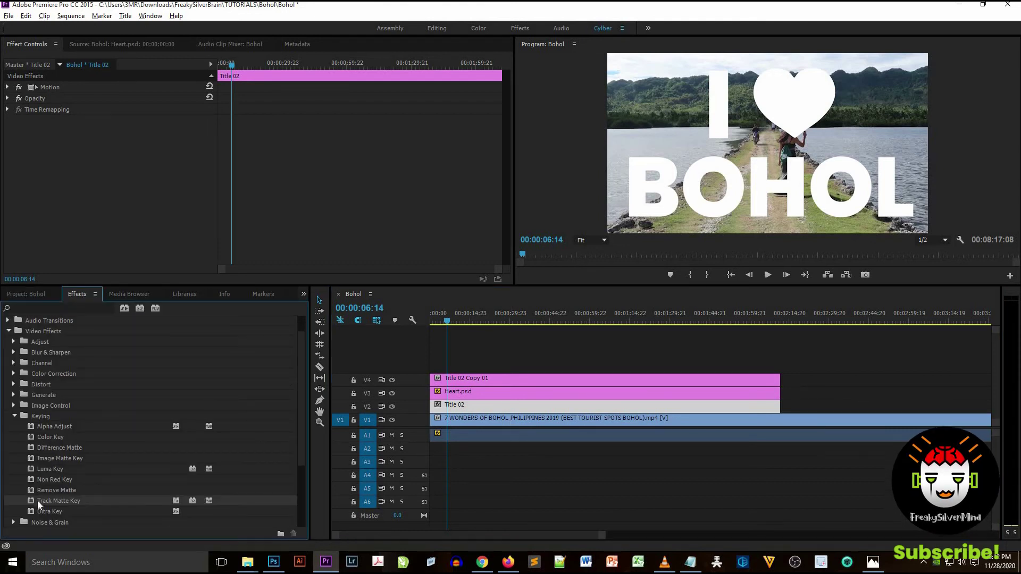
{"action": "left_click_drag", "start_coordinate": [33, 500], "coordinate": [451, 423]}
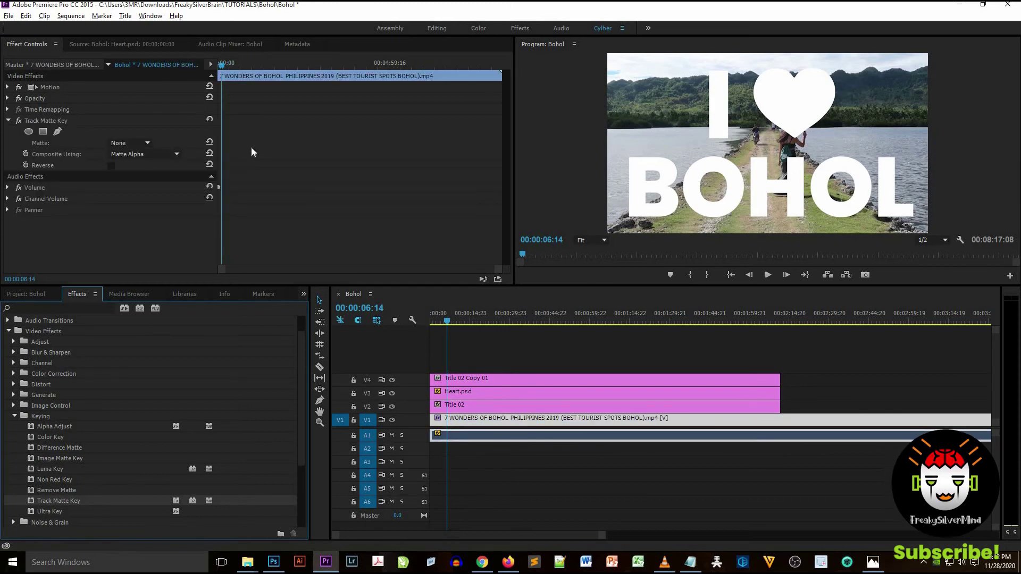
Nest Title 02, Heart.psd and Title 02 Copy 01 together under the default name, and select the footage clip on V1
{"action": "left_click", "coordinate": [487, 405]}
{"action": "left_click", "coordinate": [484, 395], "text": "shift"}
{"action": "left_click", "coordinate": [483, 384], "text": "shift"}
{"action": "right_click", "coordinate": [483, 384]}
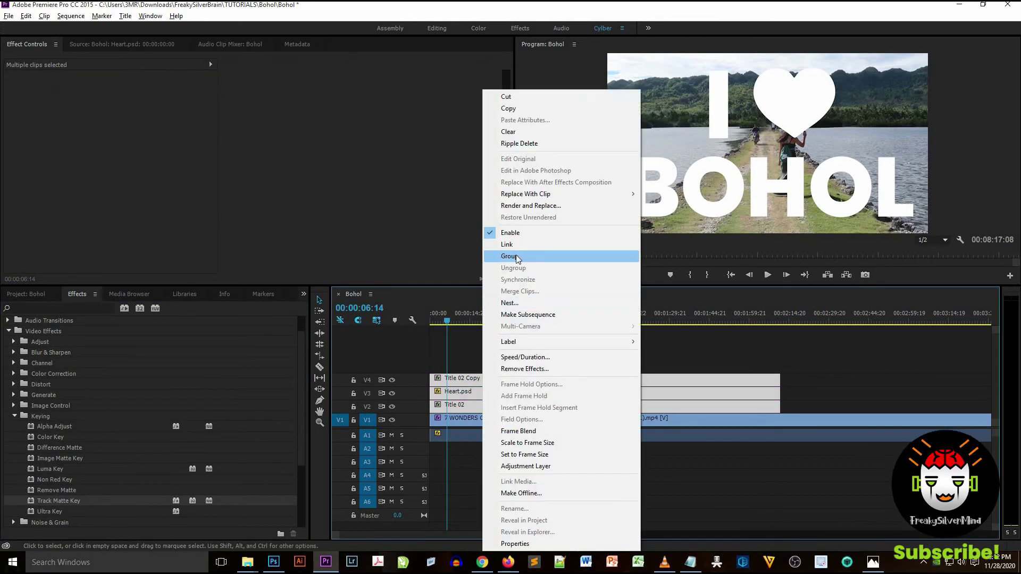
{"action": "left_click", "coordinate": [528, 304]}
{"action": "left_click", "coordinate": [492, 292]}
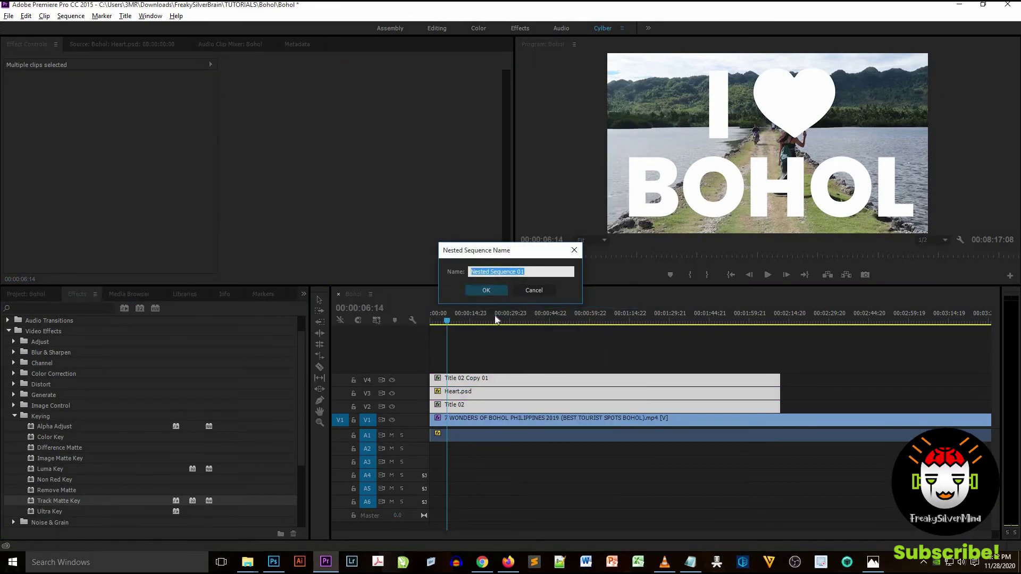
{"action": "left_click", "coordinate": [480, 406]}
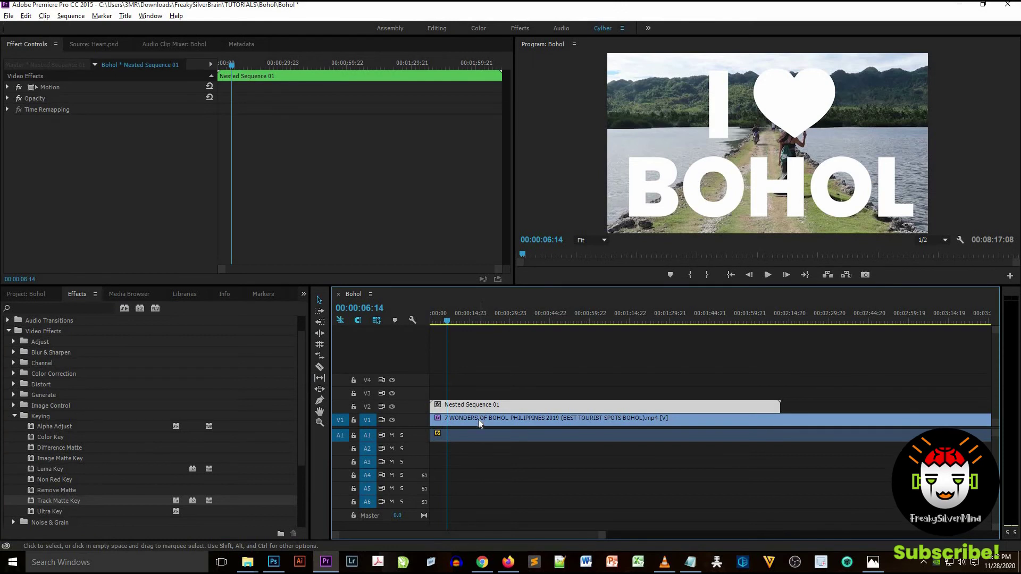
{"action": "left_click", "coordinate": [472, 419]}
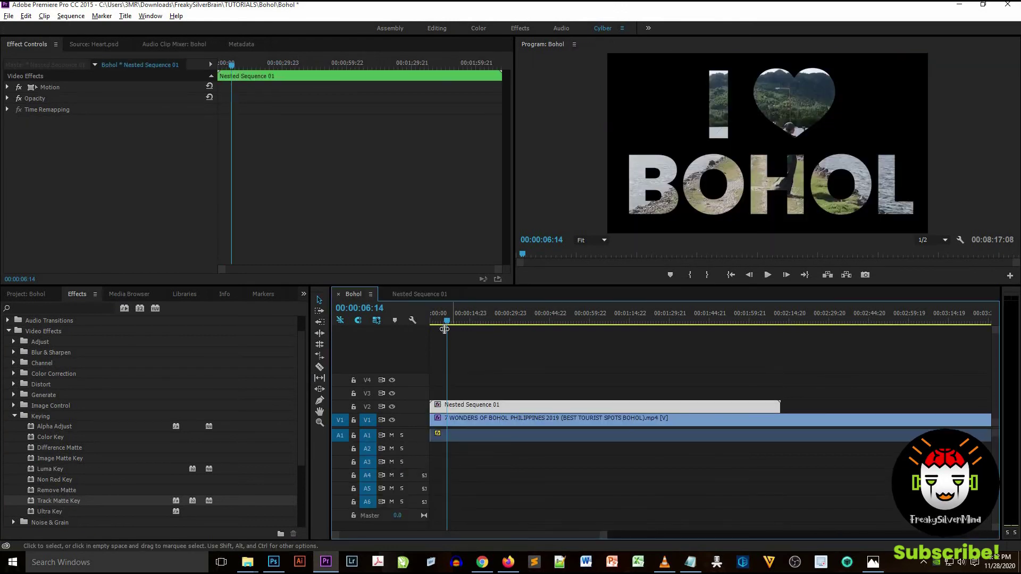
Play the sequence from the beginning to preview the footage inside the text, and stop playback
{"action": "key", "text": "Home"}
{"action": "key", "text": "space"}
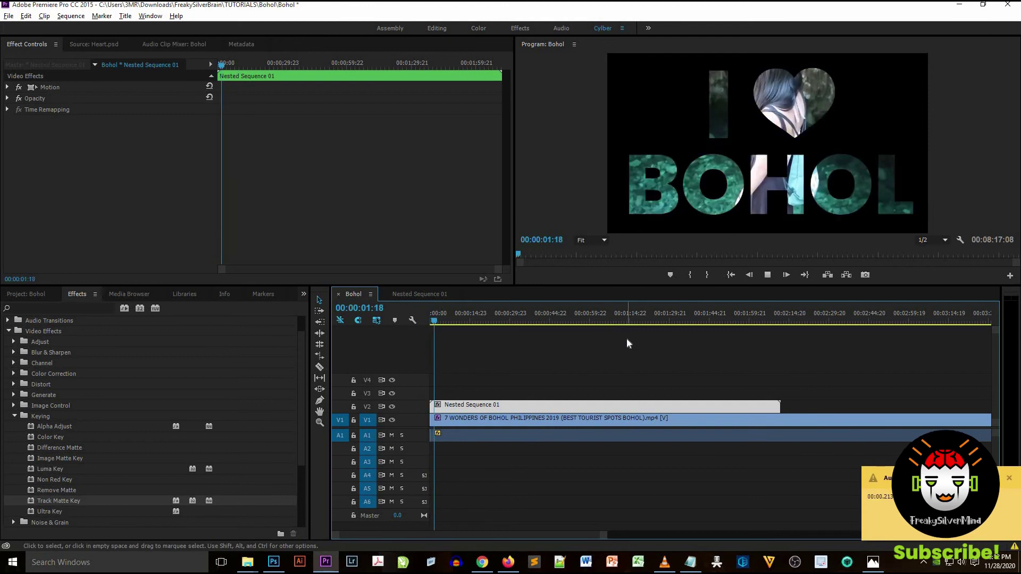
{"action": "left_click", "coordinate": [1010, 478]}
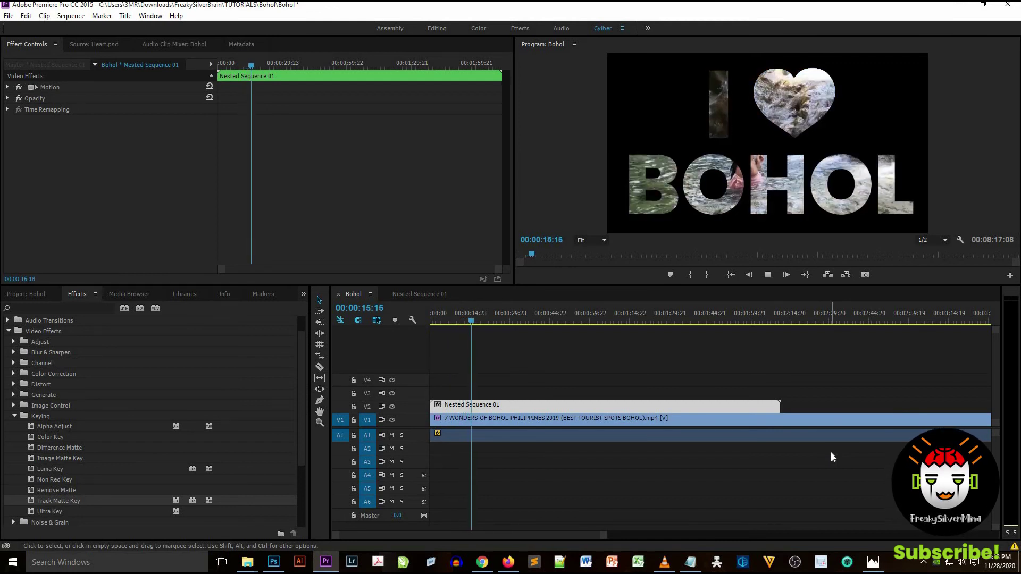
{"action": "key", "text": "space"}
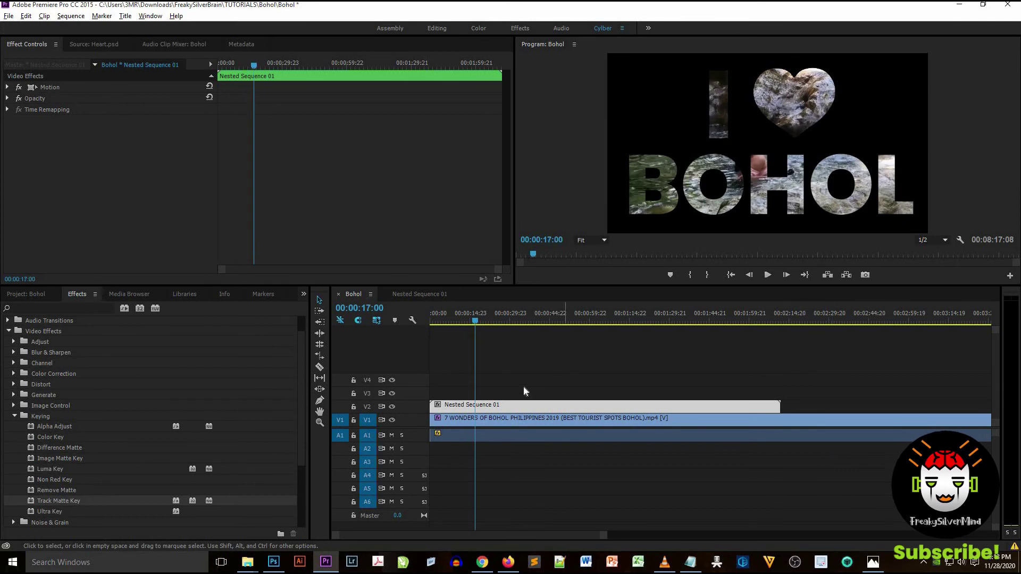
{"action": "left_click_drag", "start_coordinate": [440, 321], "coordinate": [417, 325]}
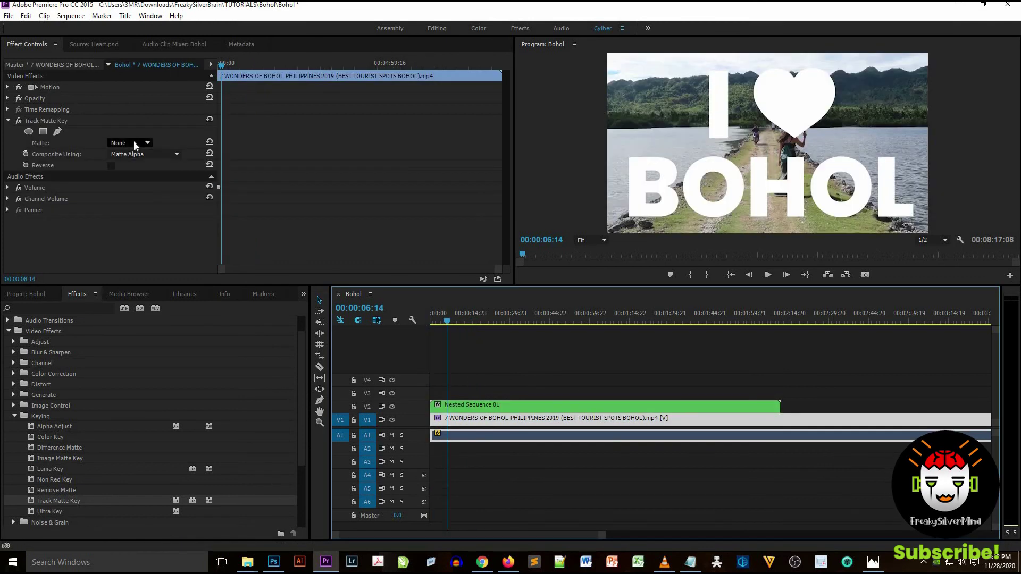
Set the footage clip's Track Matte Key matte to Video 2 and preview the result, returning to the sequence start
{"action": "left_click", "coordinate": [134, 144]}
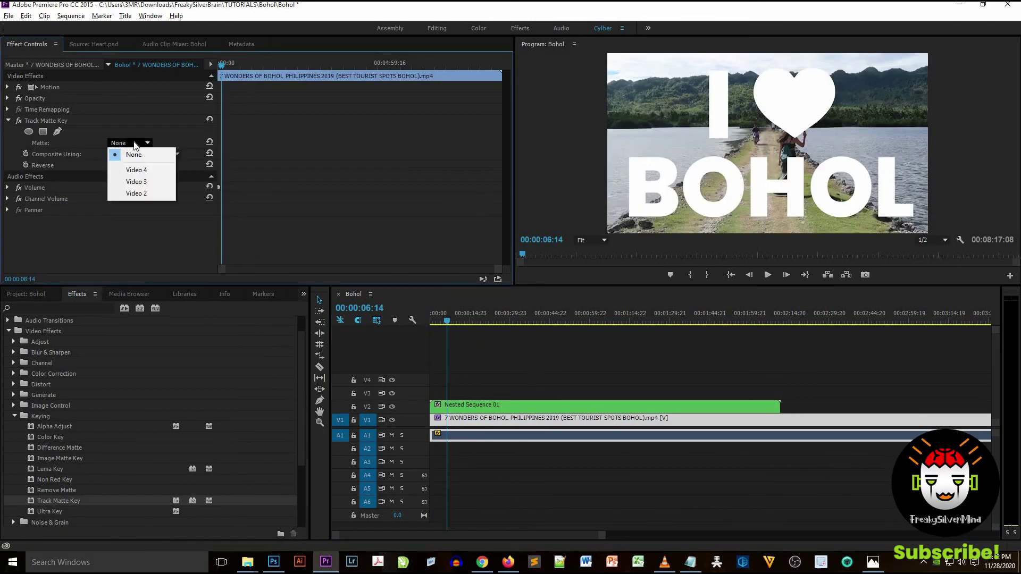
{"action": "left_click", "coordinate": [138, 194]}
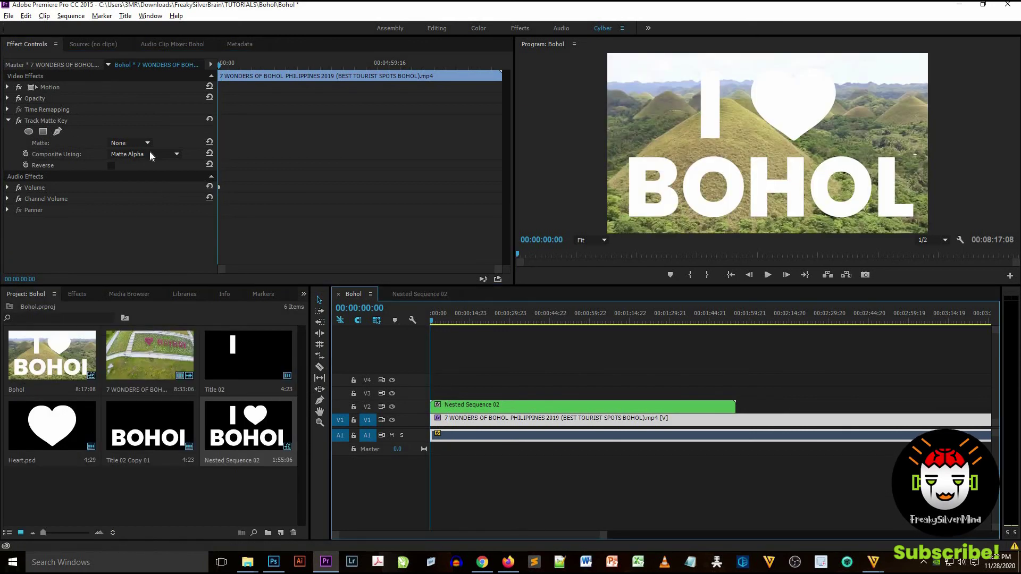
{"action": "left_click", "coordinate": [142, 143]}
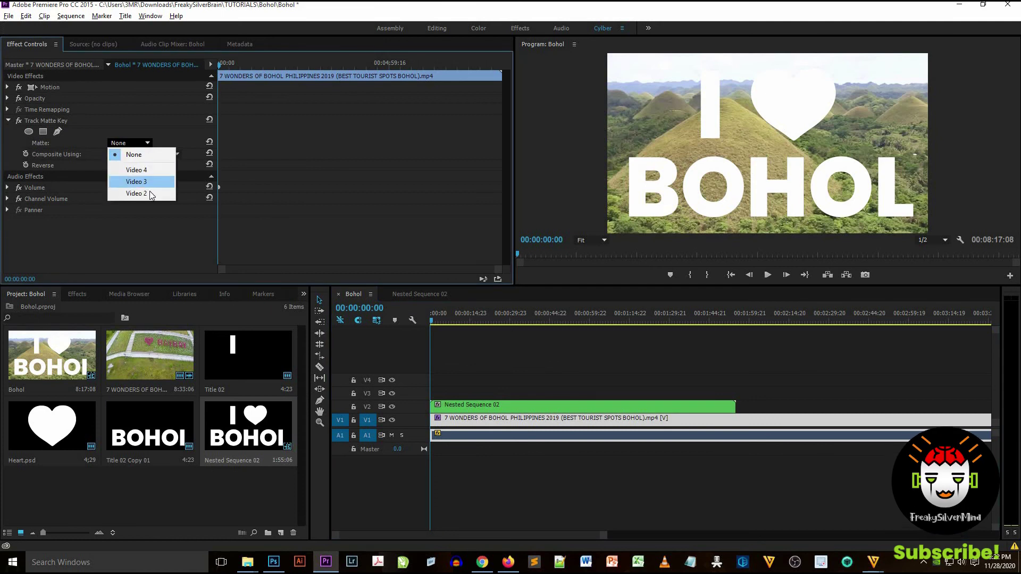
{"action": "left_click", "coordinate": [136, 193]}
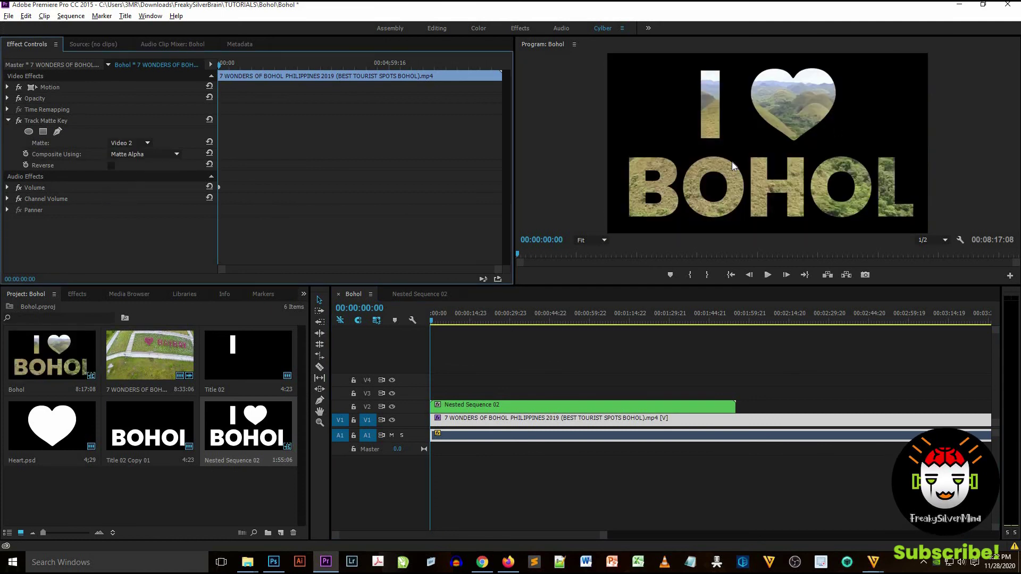
{"action": "left_click", "coordinate": [767, 275]}
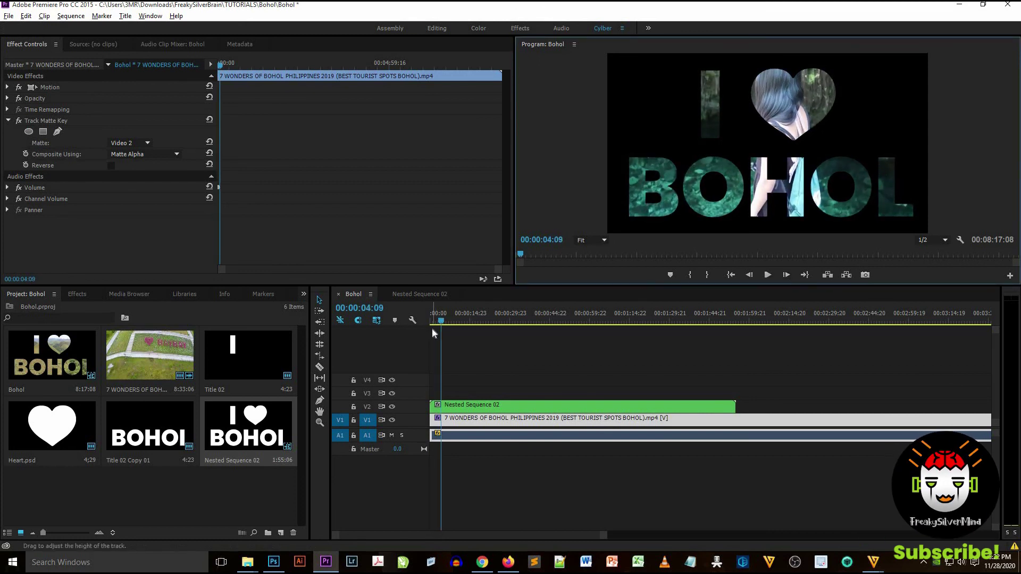
{"action": "key", "text": "Home"}
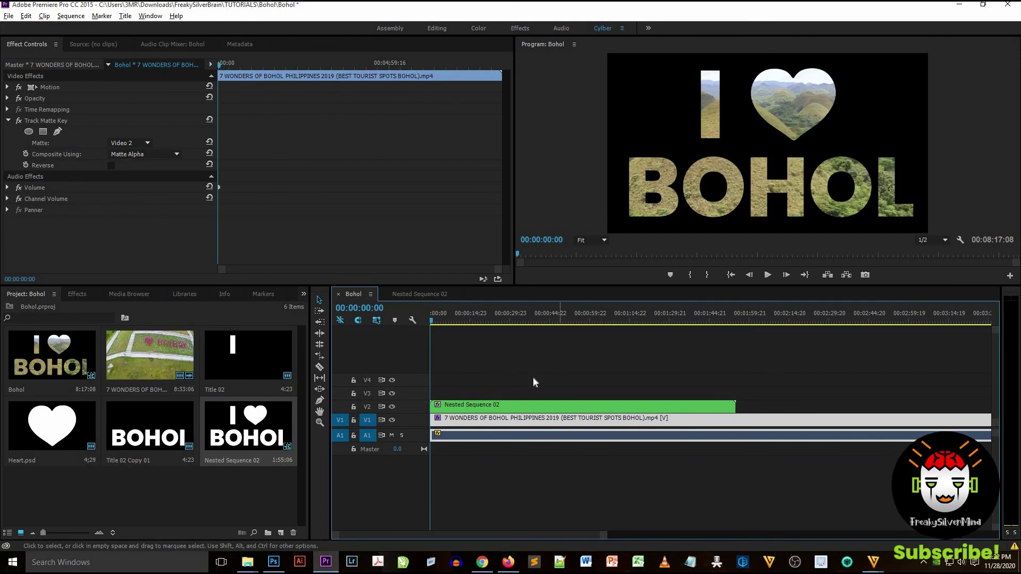